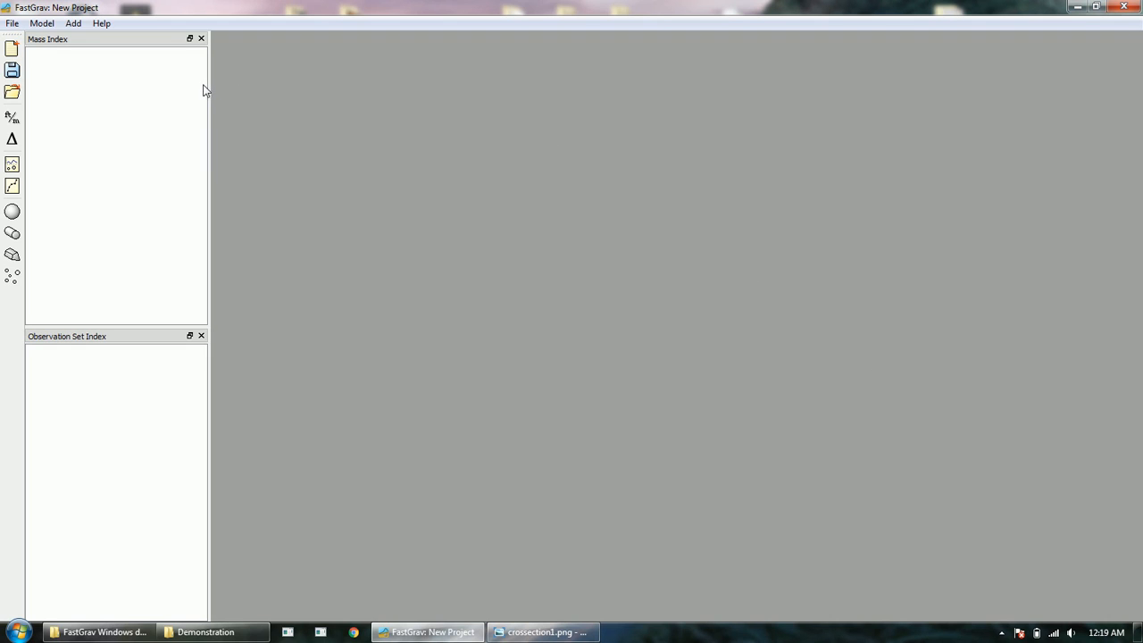
# Step: Open spherecylinder.gravproj from the Examples\Ex. 2--Sphere and cylinder folder
pyautogui.click(12, 93)
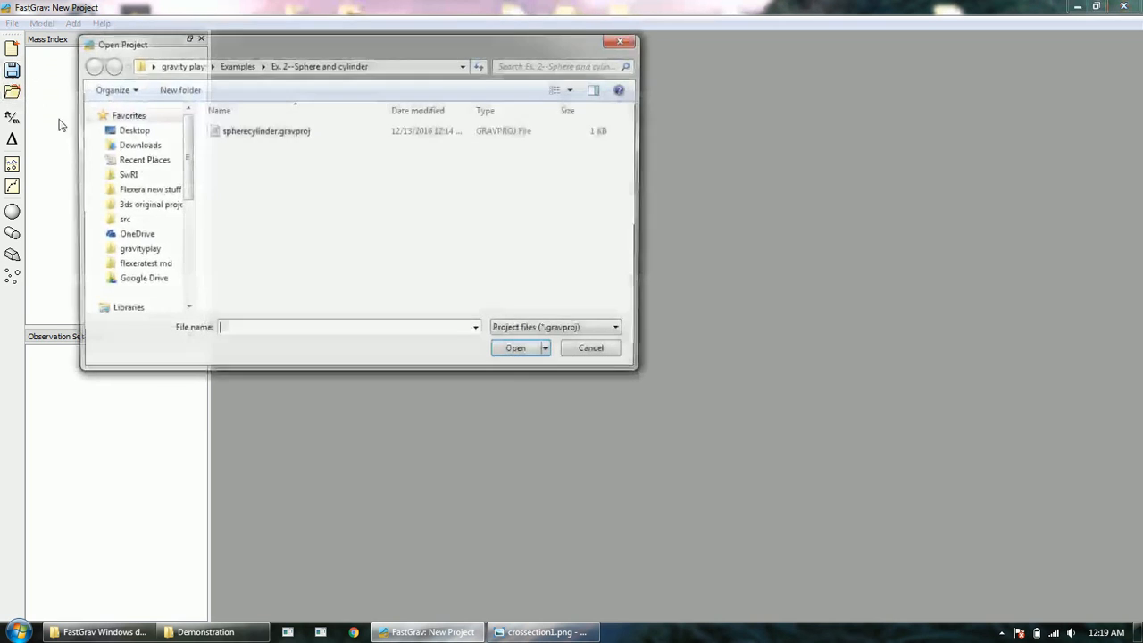
pyautogui.click(245, 69)
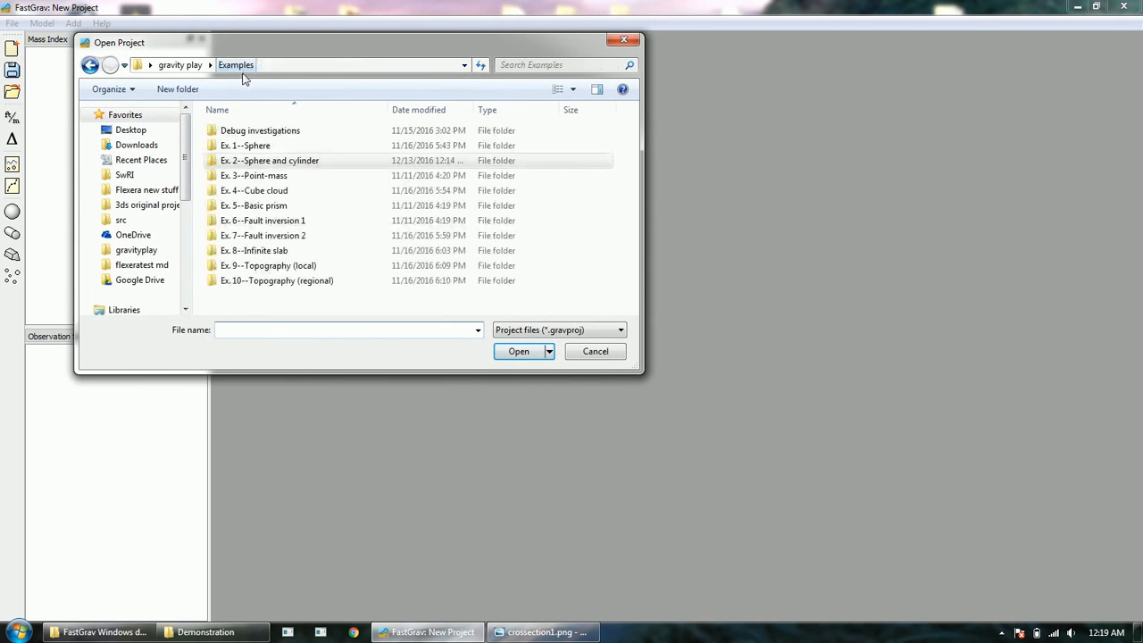
pyautogui.click(252, 163)
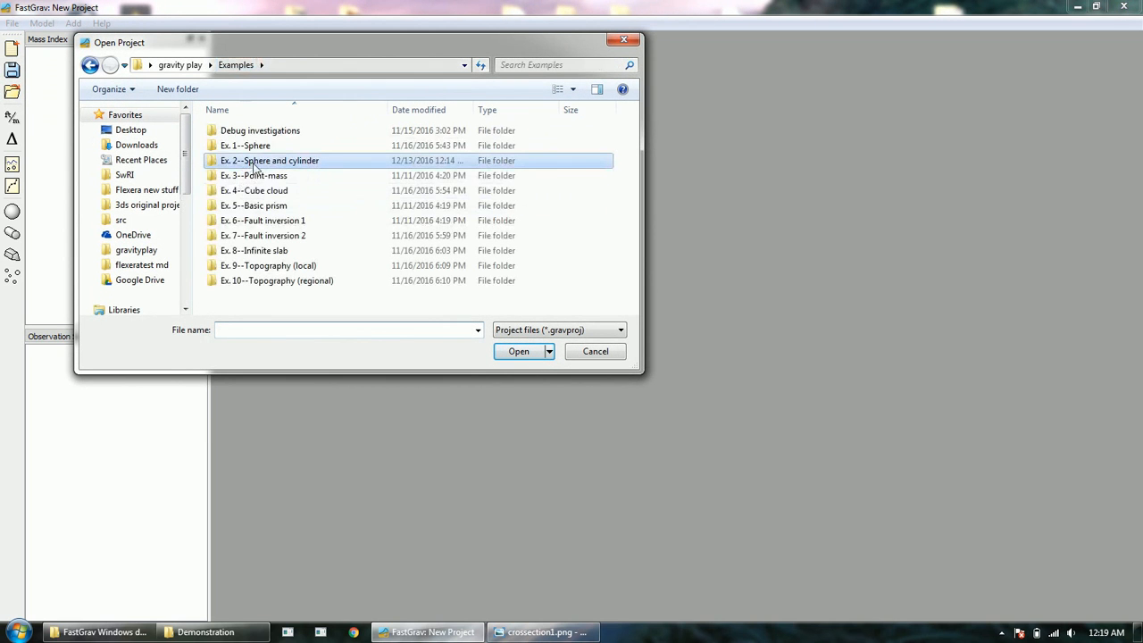
pyautogui.doubleClick(319, 166)
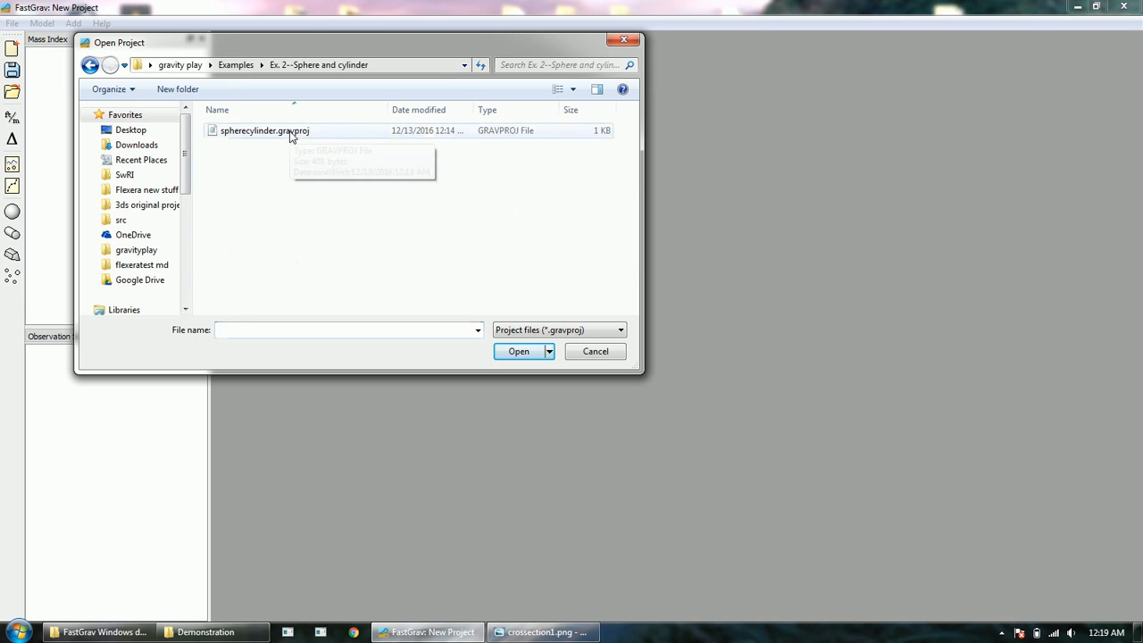
pyautogui.doubleClick(290, 133)
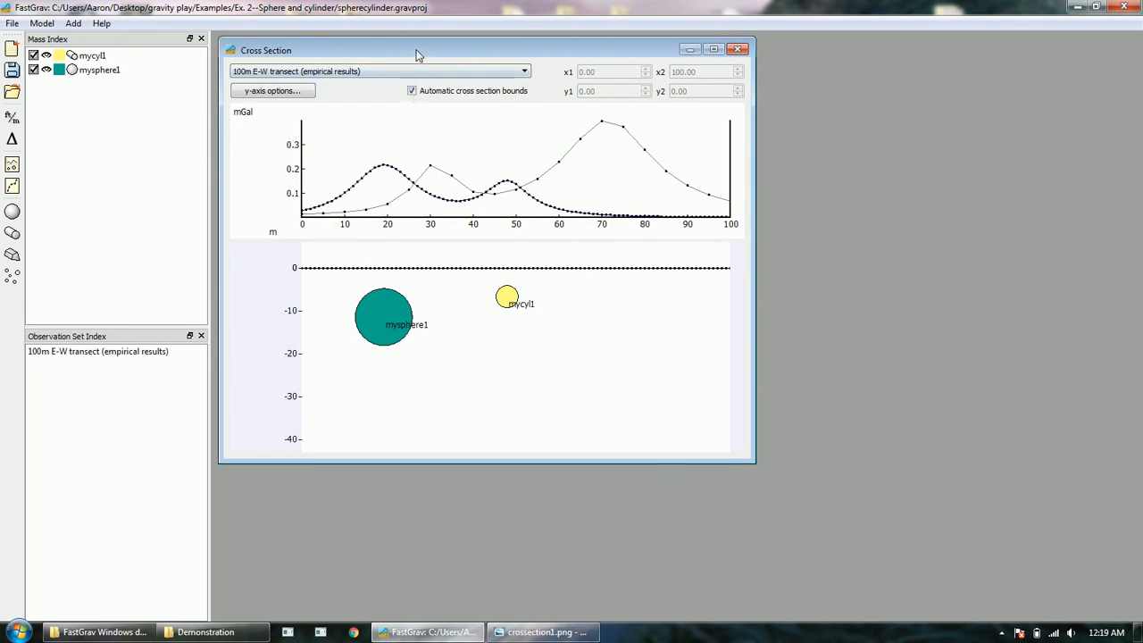
# Step: Shorten the gravity graph so the cross section reaches -50 m, then show the crossection1.png map
pyautogui.moveTo(419, 53); pyautogui.dragTo(474, 61)
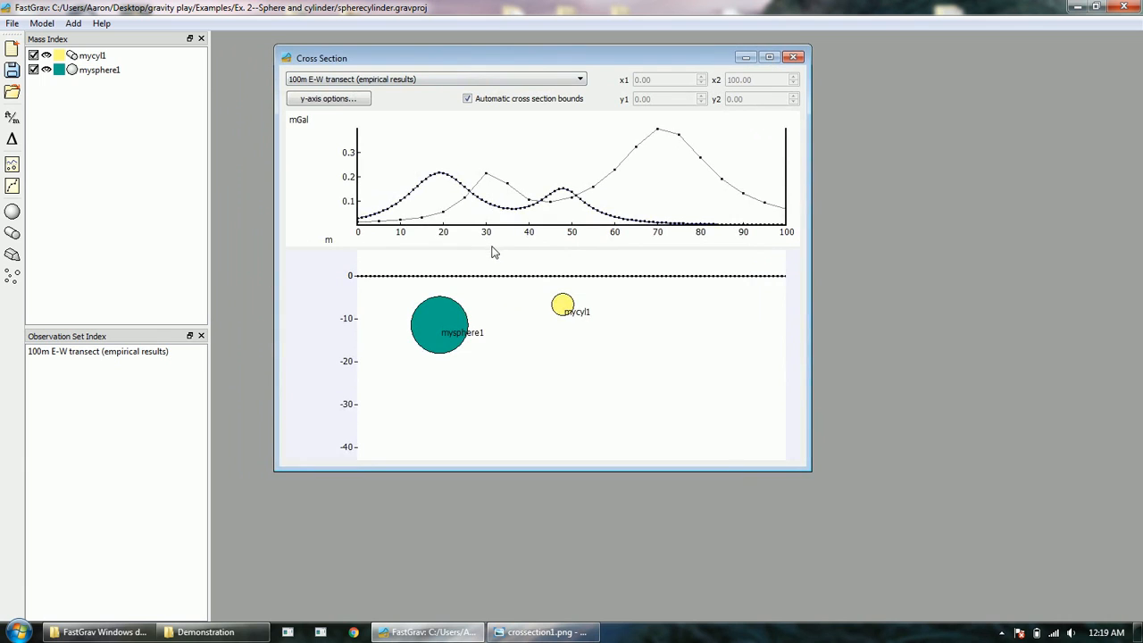
pyautogui.moveTo(493, 249); pyautogui.dragTo(493, 217)
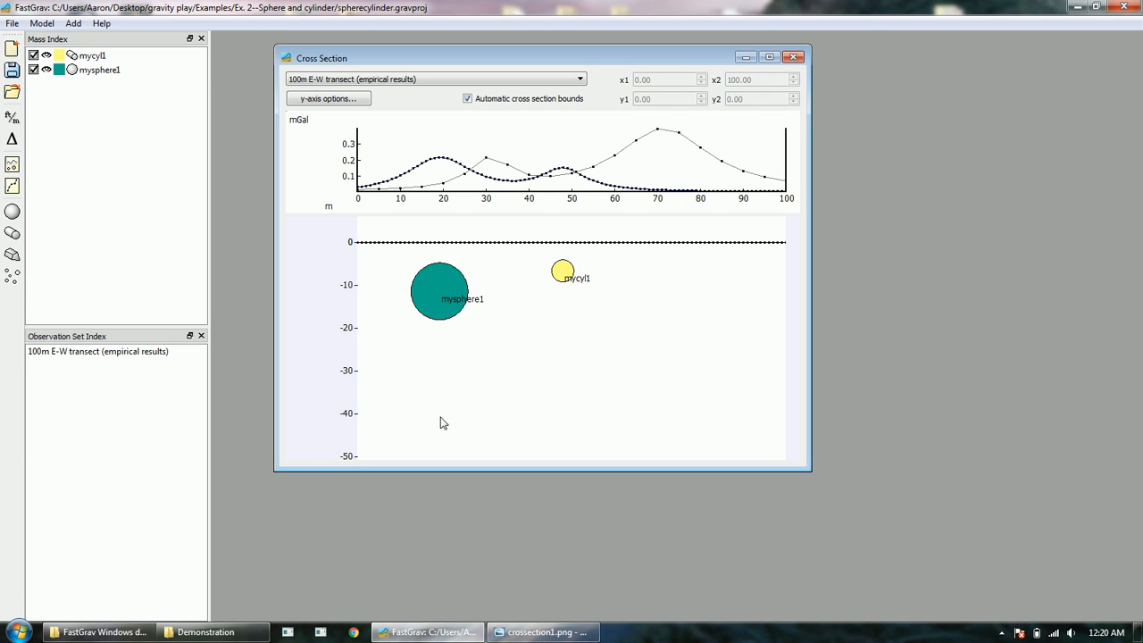
pyautogui.click(547, 632)
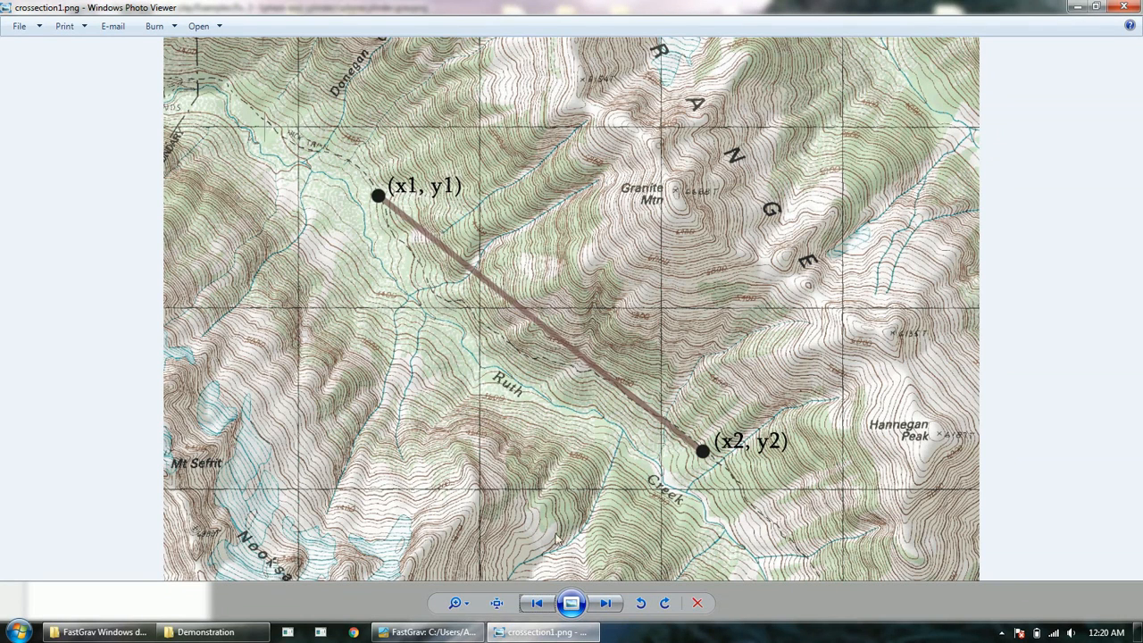
# Step: Step from crossection1.png through to crosssection4.png, showing observation dots on the cross-section panel
pyautogui.click(607, 603)
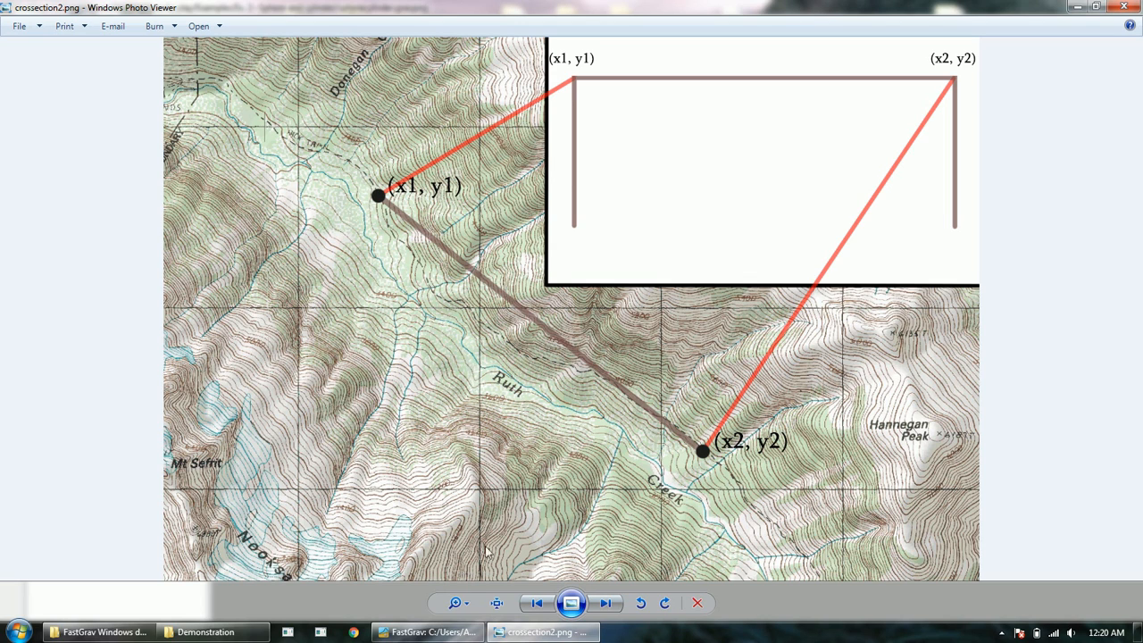
pyautogui.click(606, 603)
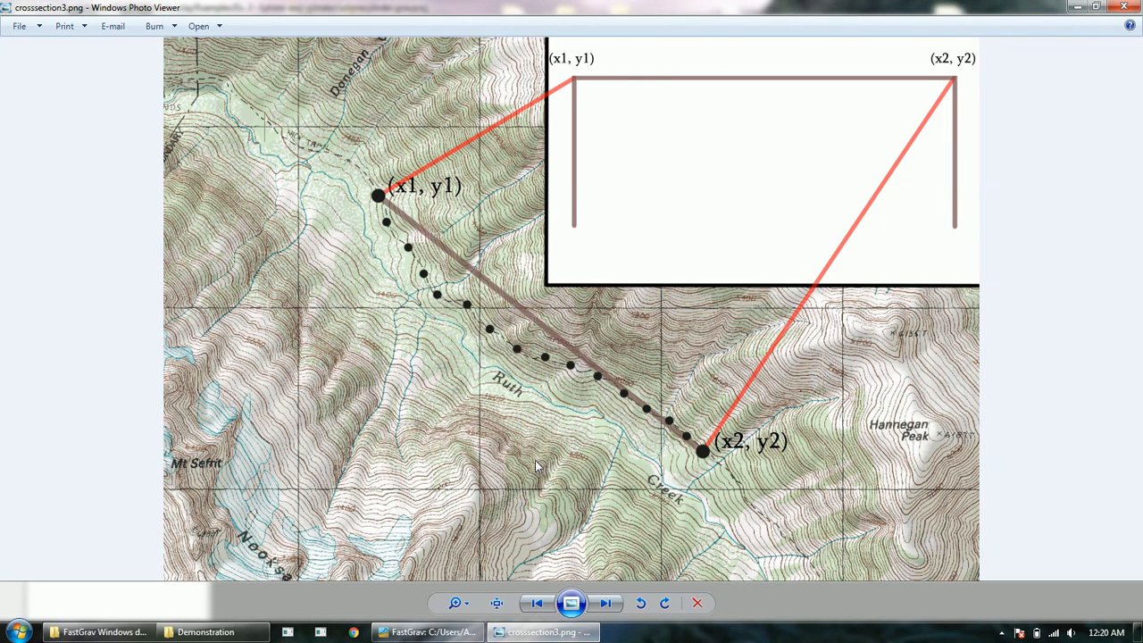
pyautogui.click(605, 604)
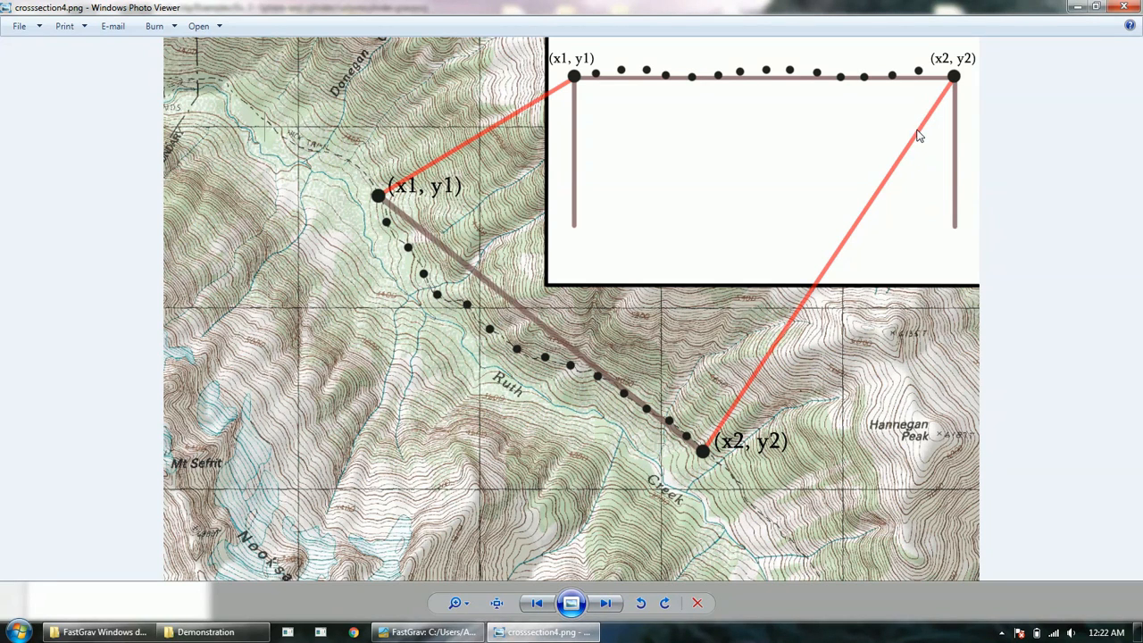
# Step: Minimize Windows Photo Viewer to get back to the FastGrav cross section of mysphere1 and mycyl1
pyautogui.click(1078, 8)
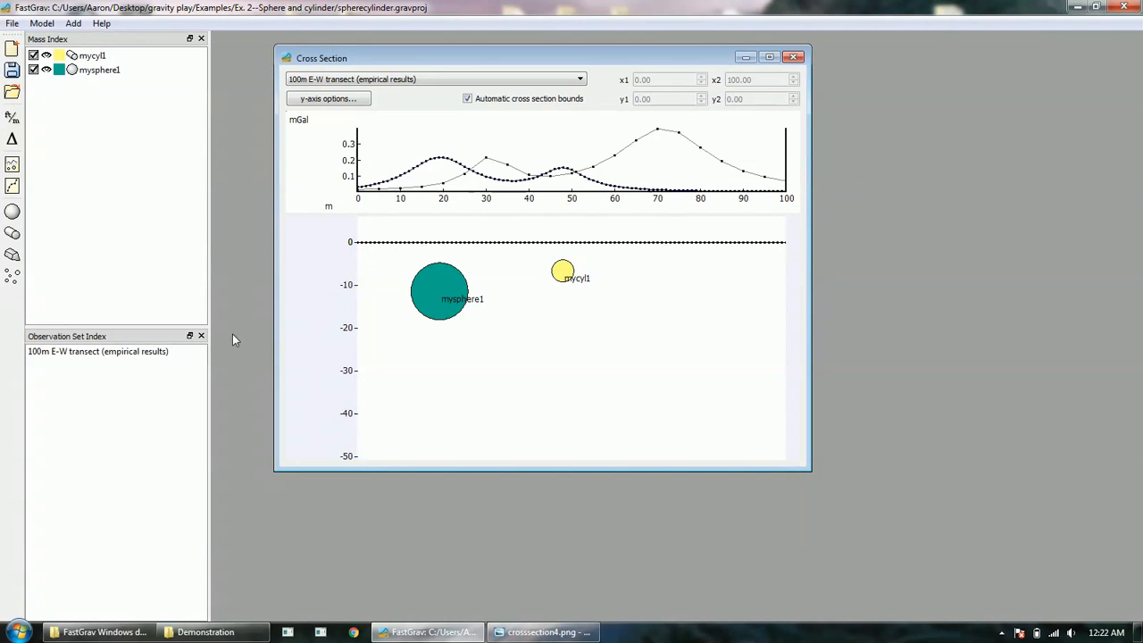
# Step: Open the 100m E-W transect's data table and enlarge it to show the Empirical and Modeled columns
pyautogui.rightClick(156, 353)
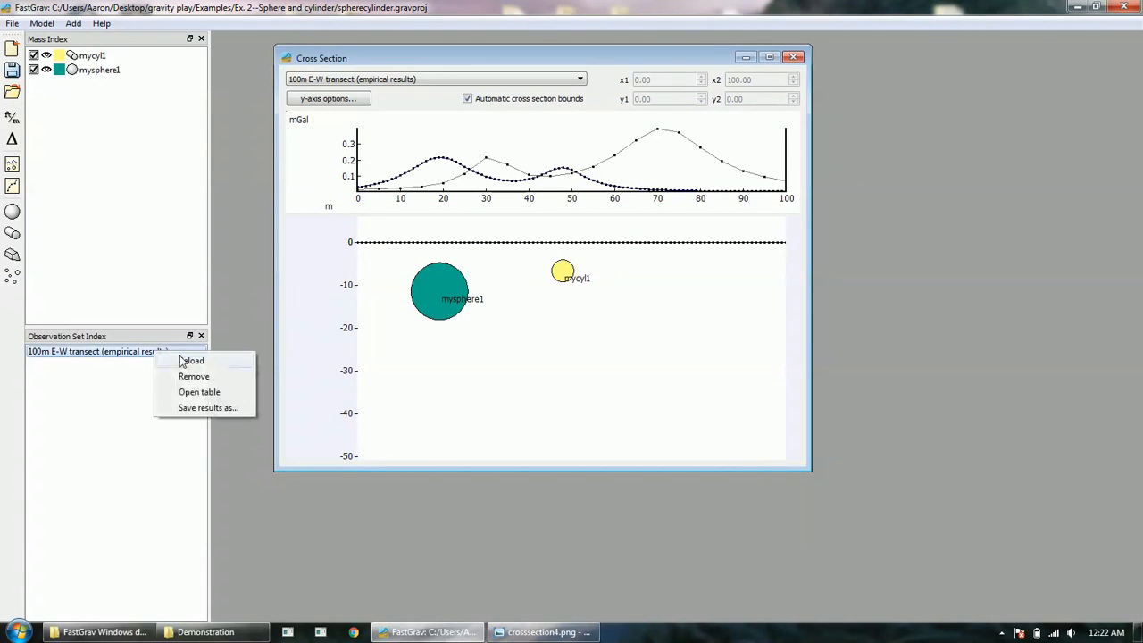
pyautogui.click(202, 392)
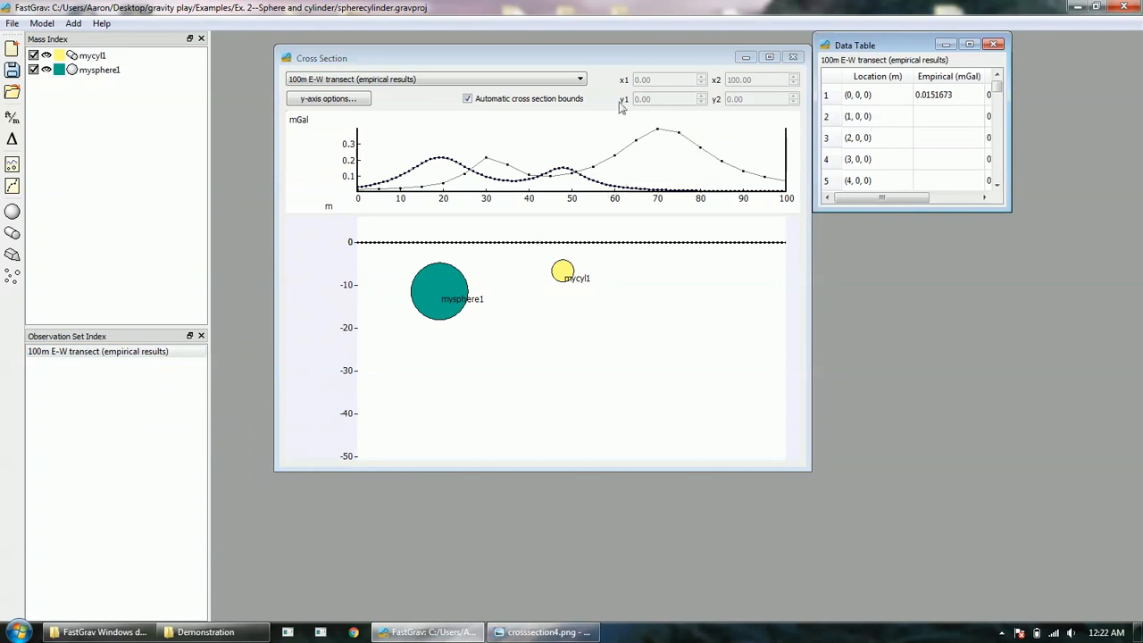
pyautogui.moveTo(619, 65); pyautogui.dragTo(574, 53)
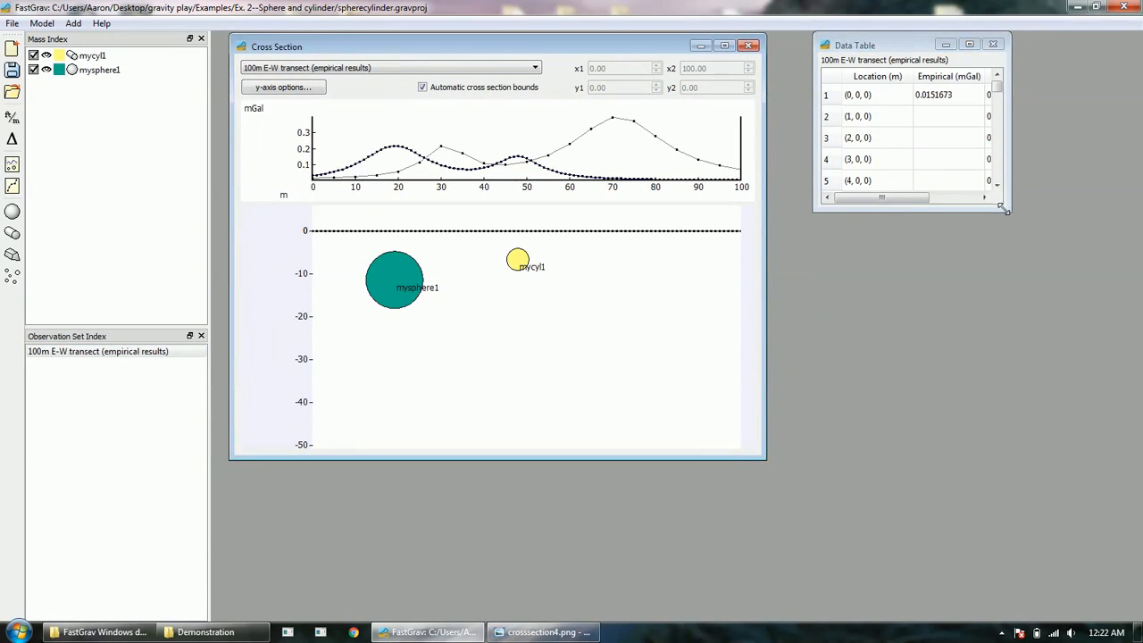
pyautogui.moveTo(1006, 209); pyautogui.dragTo(1105, 586)
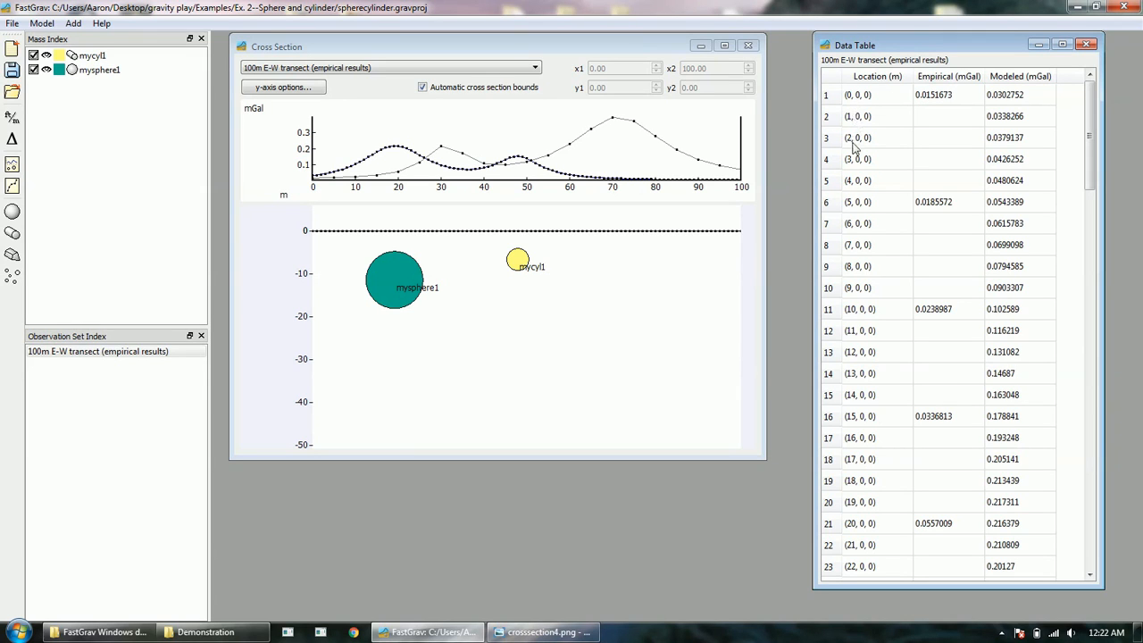
pyautogui.moveTo(1088, 136); pyautogui.dragTo(1107, 544)
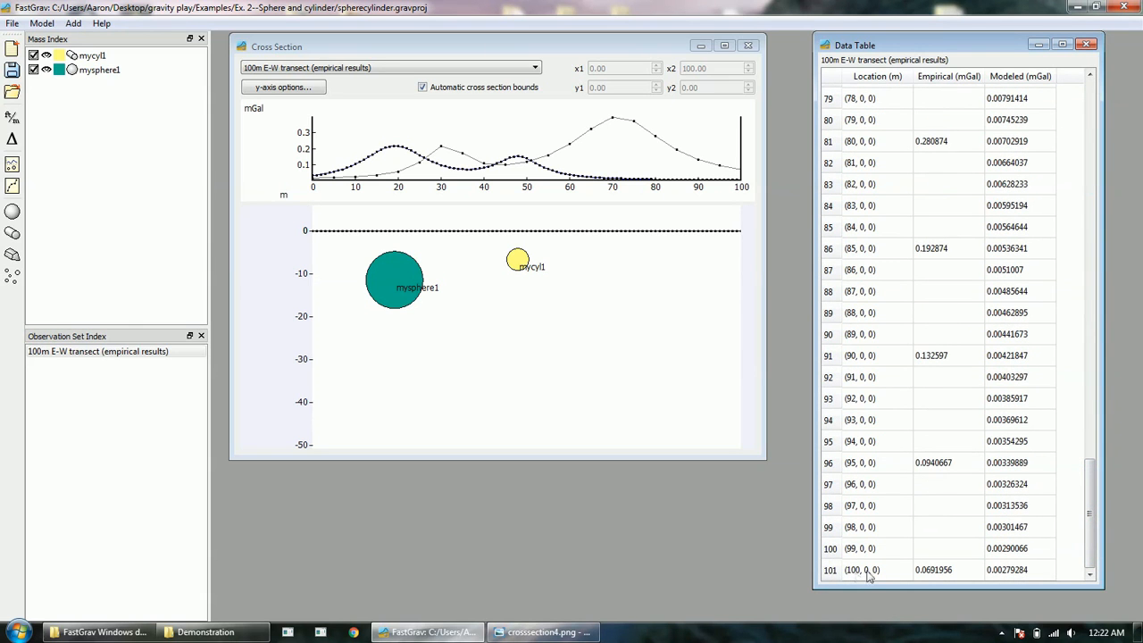
pyautogui.moveTo(1089, 492); pyautogui.dragTo(1096, 366)
pyautogui.moveTo(1097, 339); pyautogui.dragTo(1104, 104)
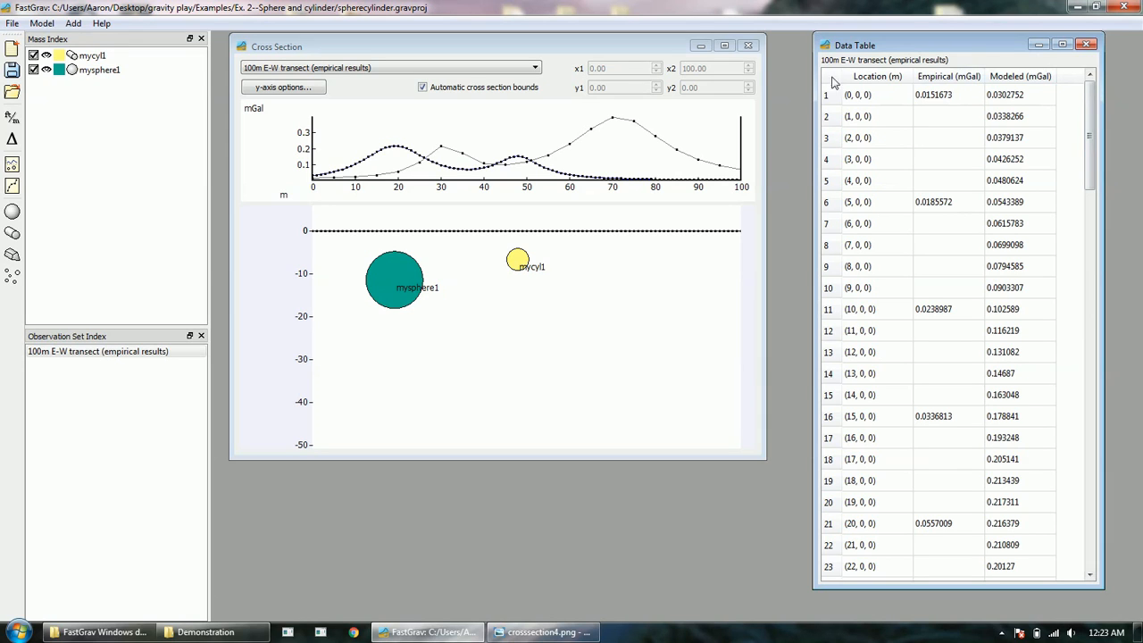
pyautogui.moveTo(1090, 136); pyautogui.dragTo(1071, 543)
# Step: Go back through the diagrams to crossection1.png, then minimize Photo Viewer
pyautogui.click(543, 632)
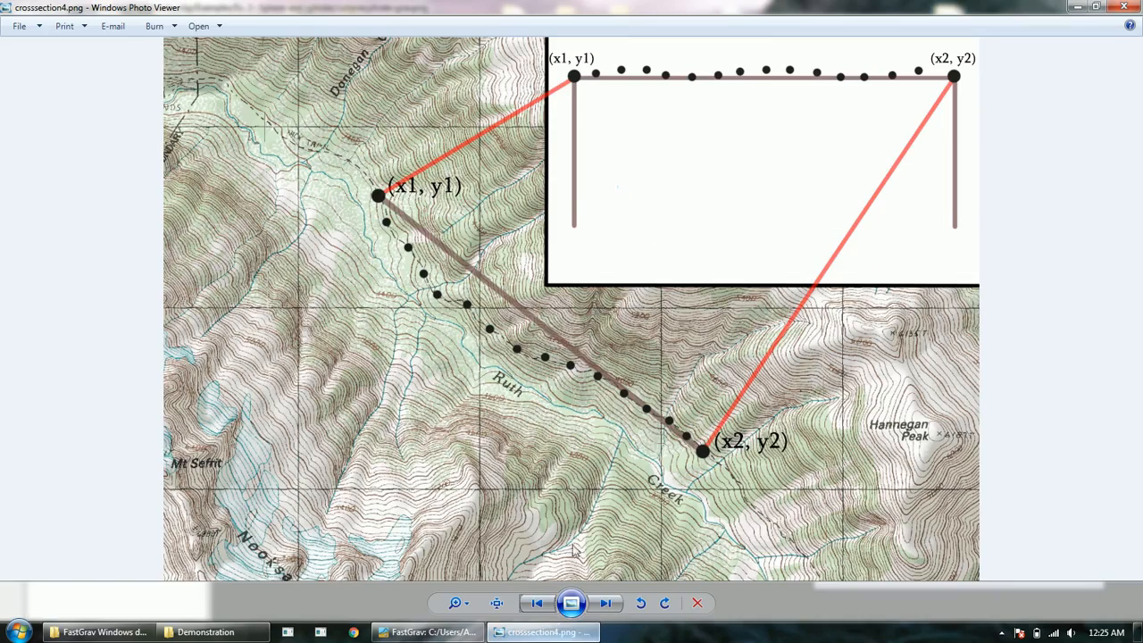
pyautogui.click(537, 603)
pyautogui.click(537, 603)
pyautogui.click(537, 603)
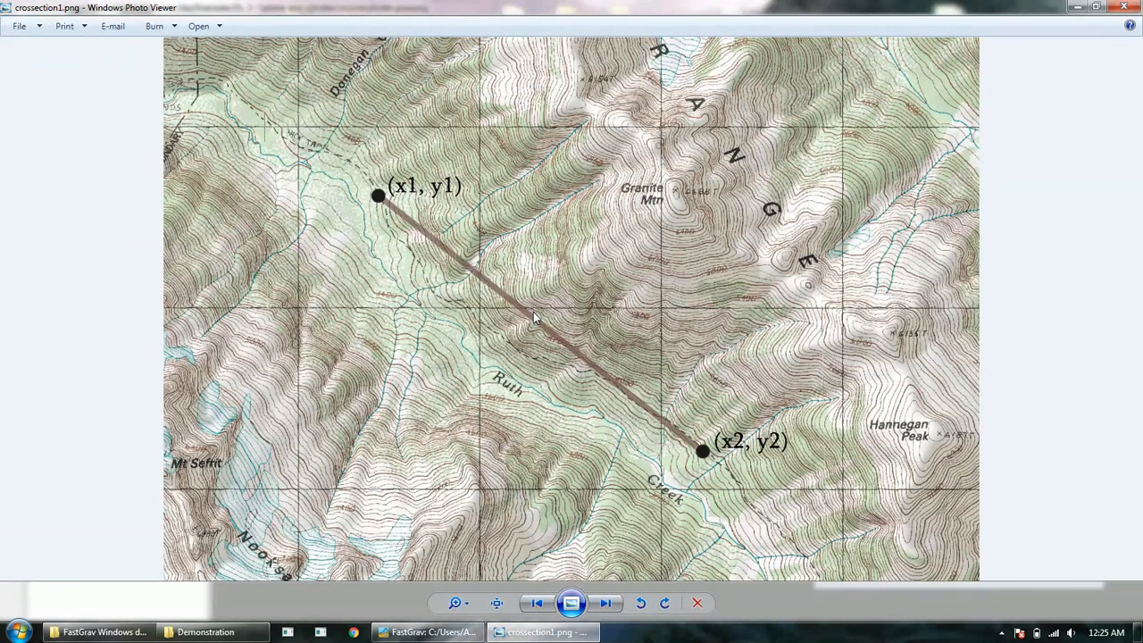
pyautogui.click(539, 634)
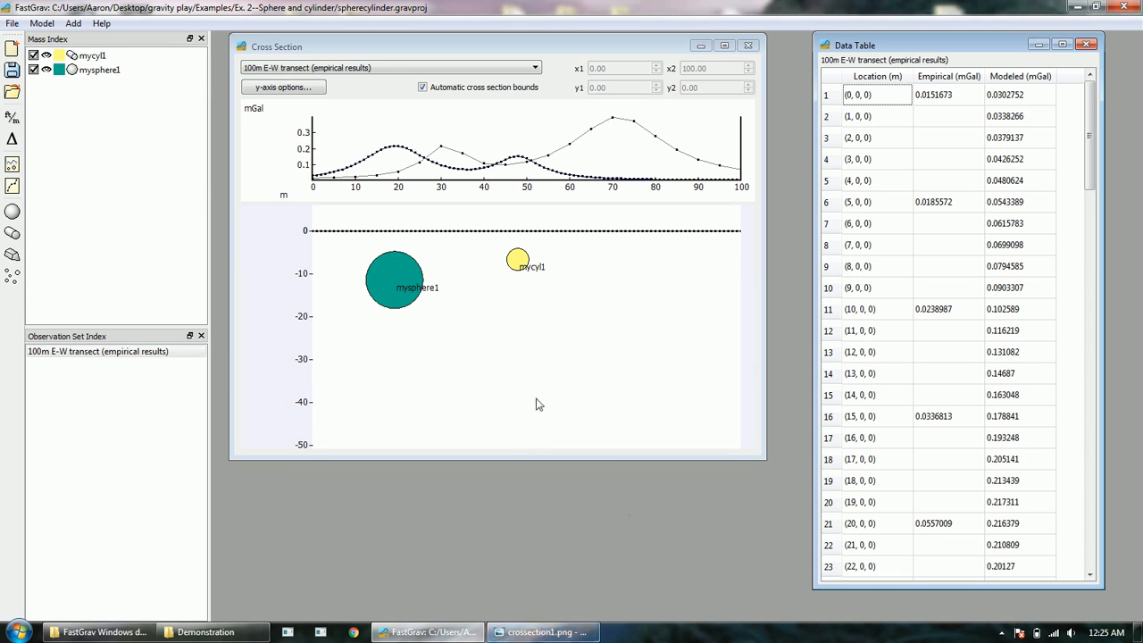
# Step: Uncheck Automatic cross section bounds in the Cross Section window
pyautogui.moveTo(651, 125)
pyautogui.click(422, 87)
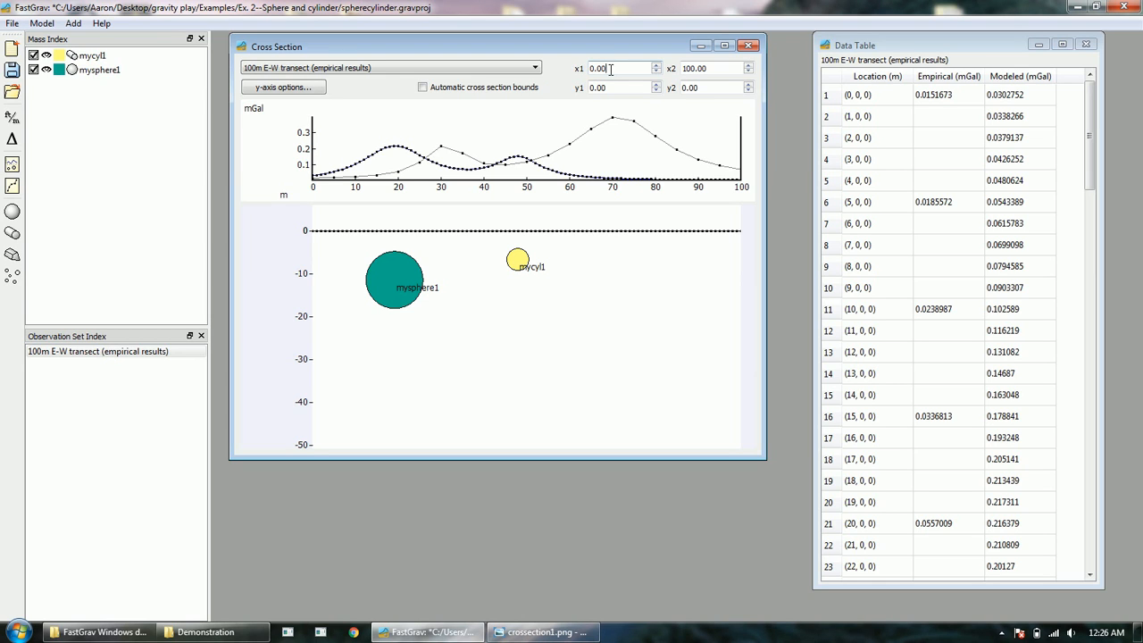
# Step: Set the cross-section bounds to x1 -10.00 and x2 110.00, then show the crossection1.png map
pyautogui.scroll(-8, 611, 68)
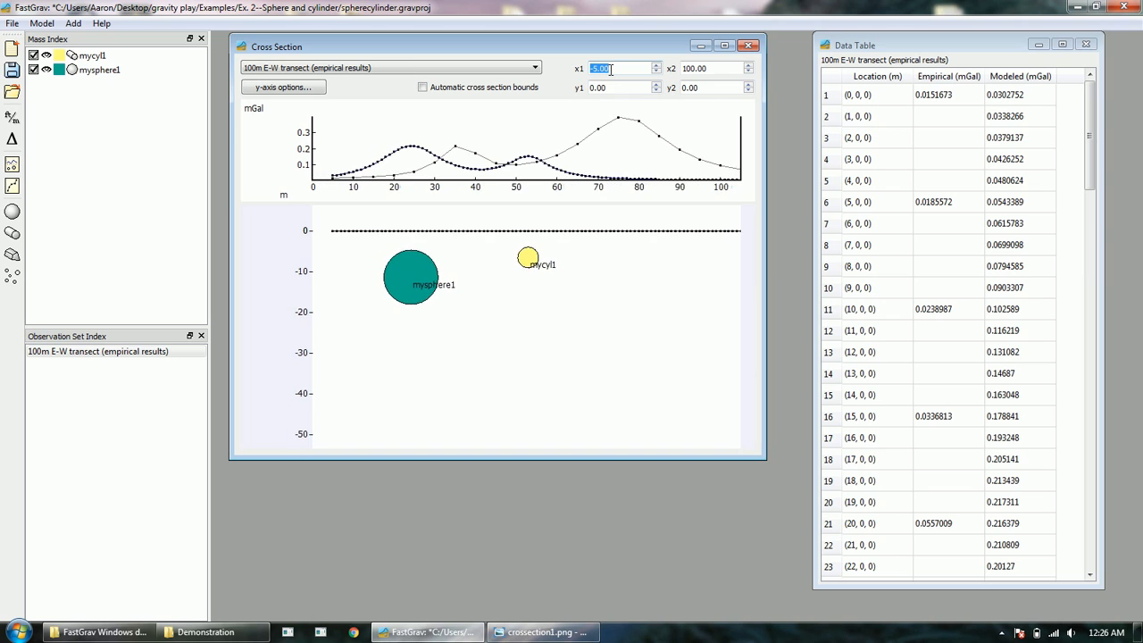
pyautogui.scroll(-2, 611, 68)
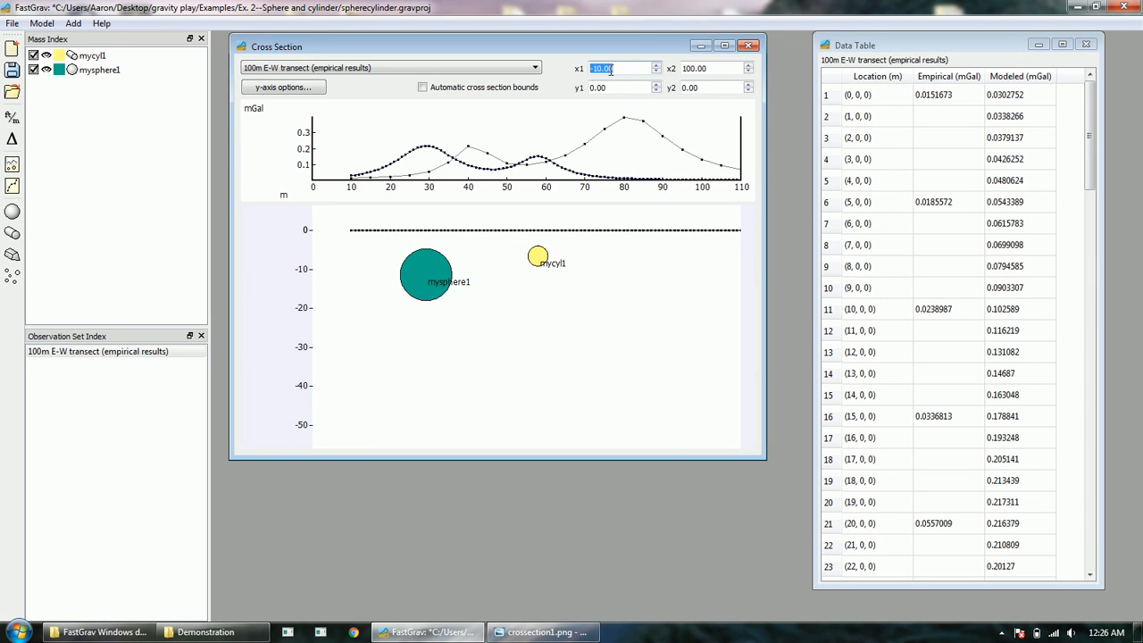
pyautogui.scroll(4, 718, 69)
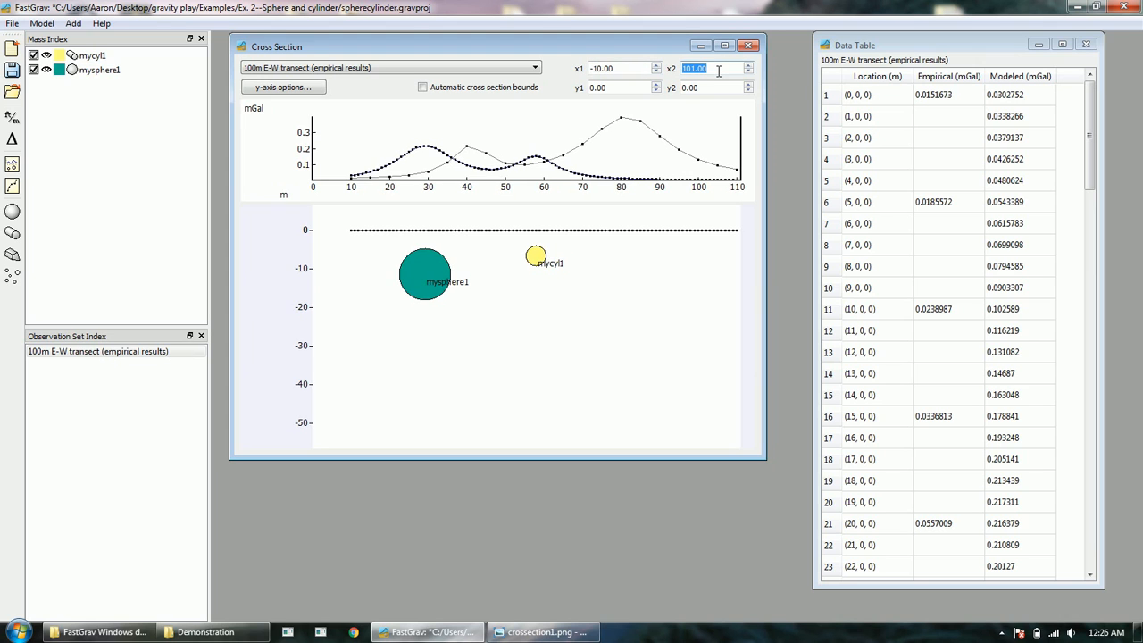
pyautogui.scroll(6, 717, 70)
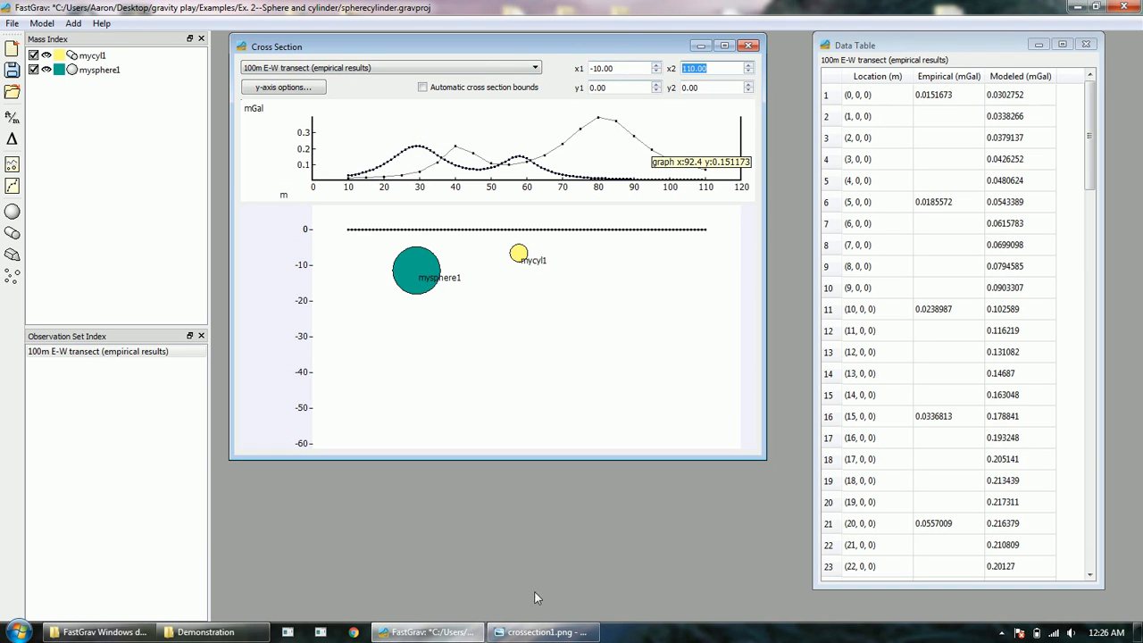
pyautogui.click(543, 631)
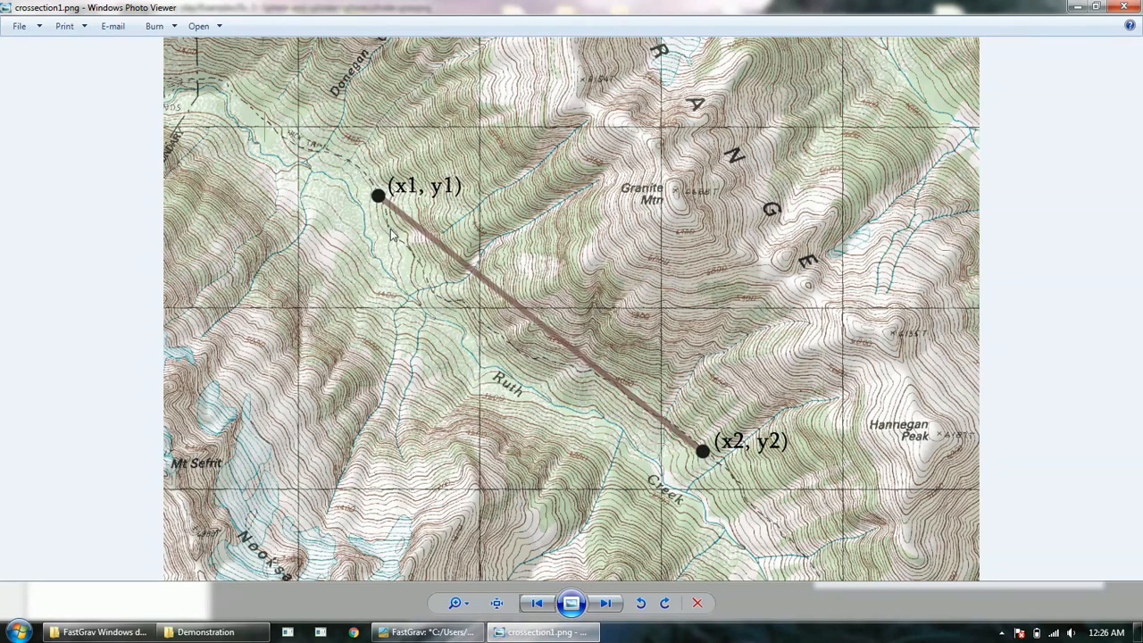
# Step: Switch from the Photo Viewer map back to FastGrav's cross section and data table
pyautogui.click(428, 631)
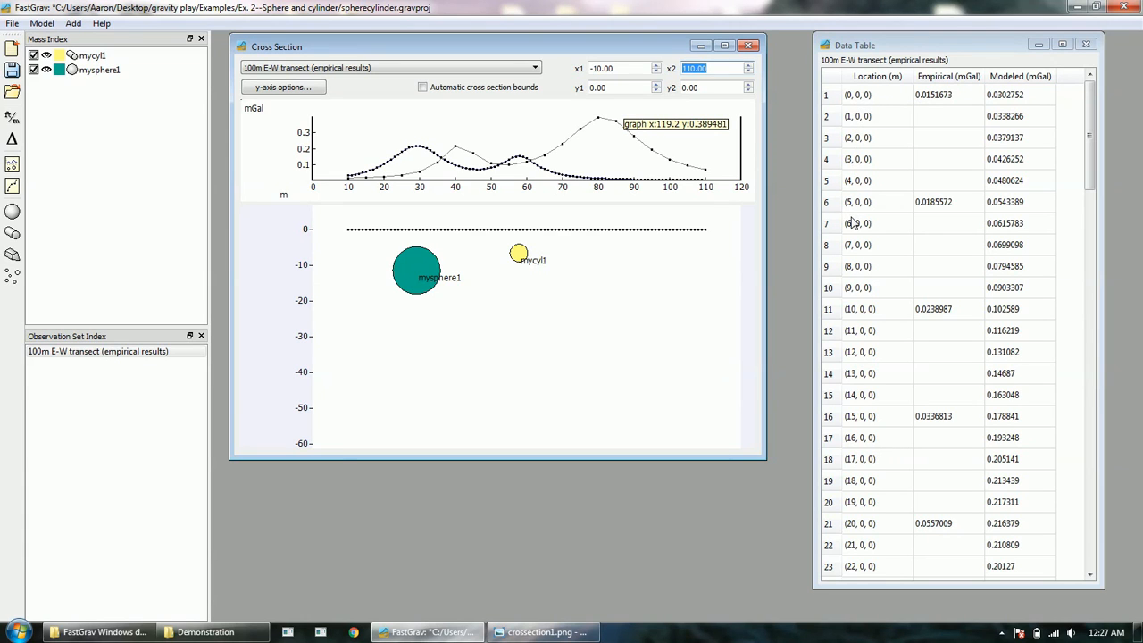
# Step: Set the cross-section bounds to x1 0.00, x2 100.00, y1 0.00 and y2 25.00
pyautogui.click(617, 69)
pyautogui.scroll(3, 617, 69)
pyautogui.scroll(7, 617, 69)
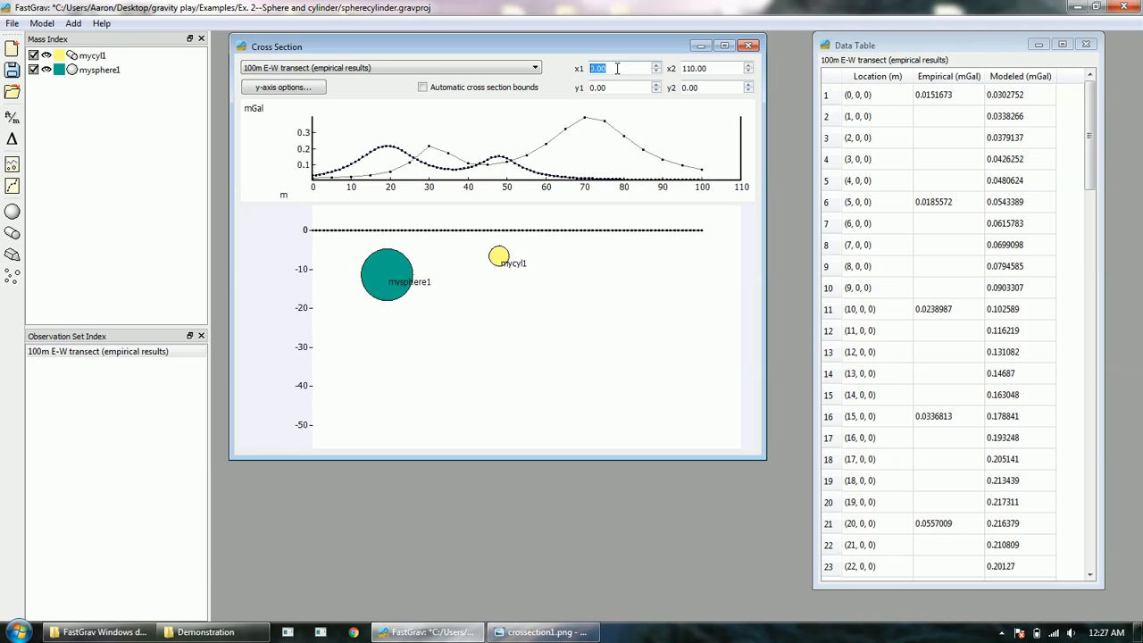
pyautogui.click(707, 68)
pyautogui.scroll(-10, 708, 70)
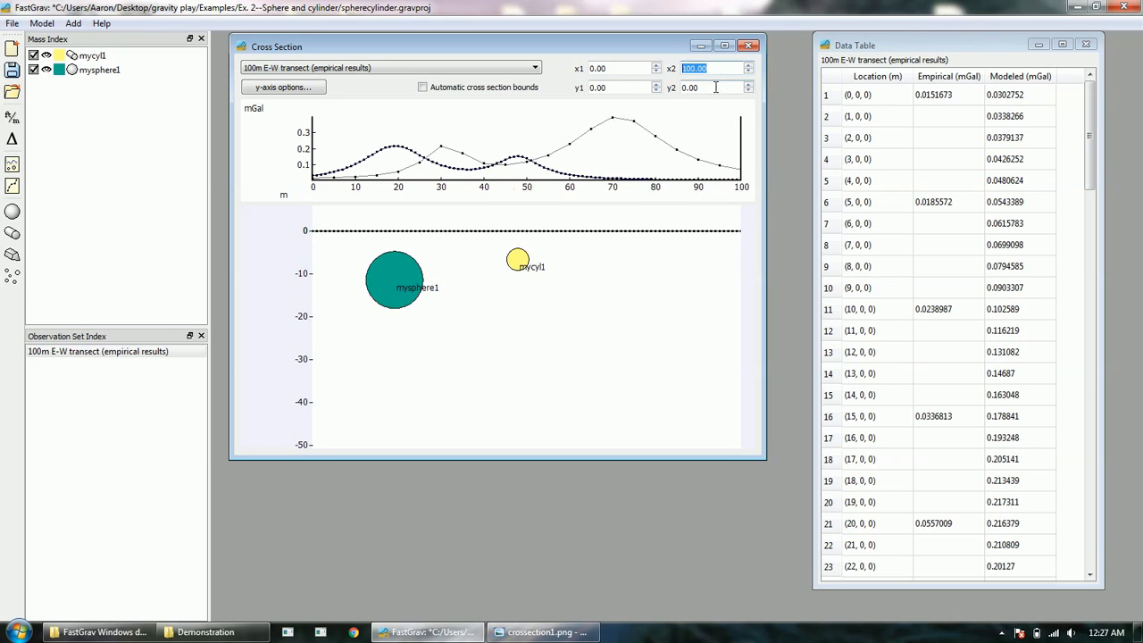
pyautogui.click(715, 87)
pyautogui.scroll(20, 715, 87)
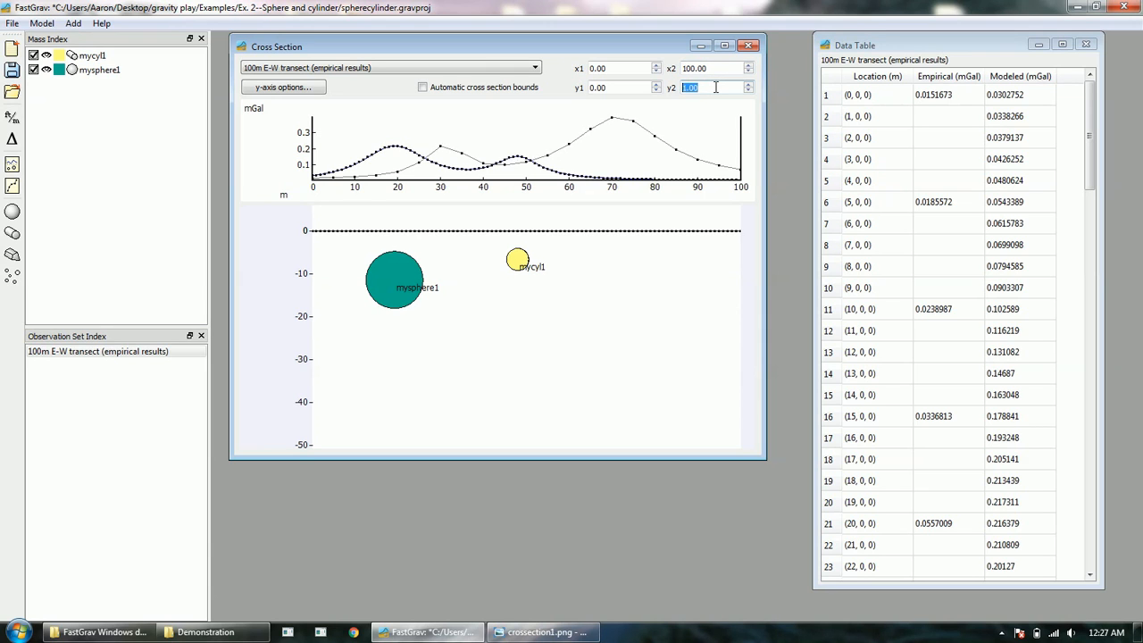
pyautogui.scroll(-2, 716, 87)
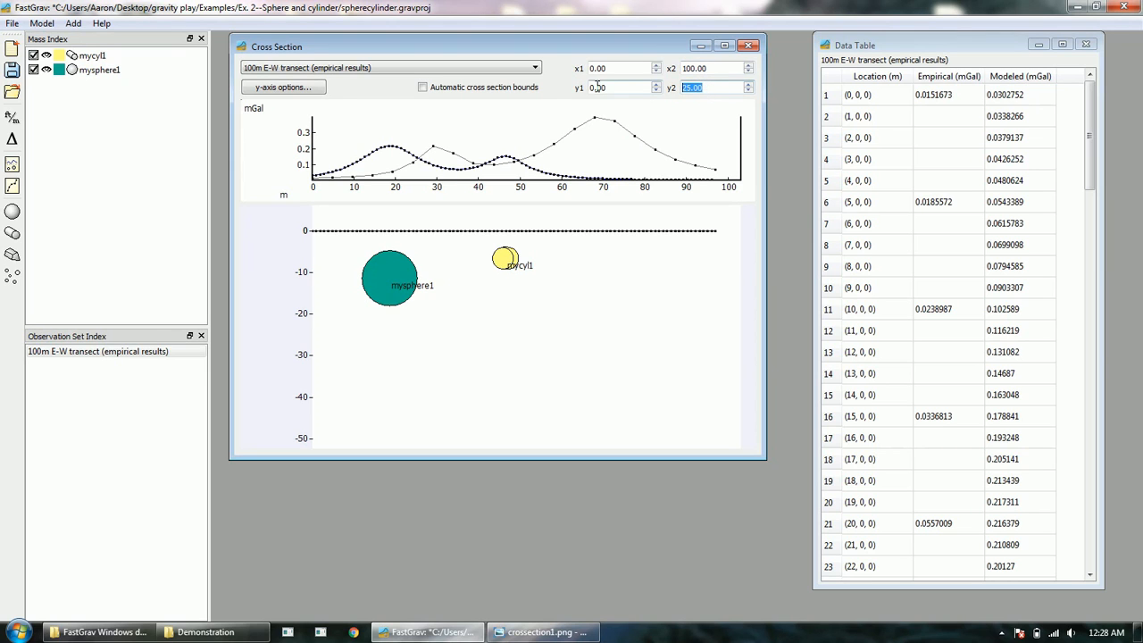
# Step: Lower the cross-section start point's y1 to -58 and begin raising x1
pyautogui.scroll(-1, 616, 88)
pyautogui.scroll(-20, 616, 87)
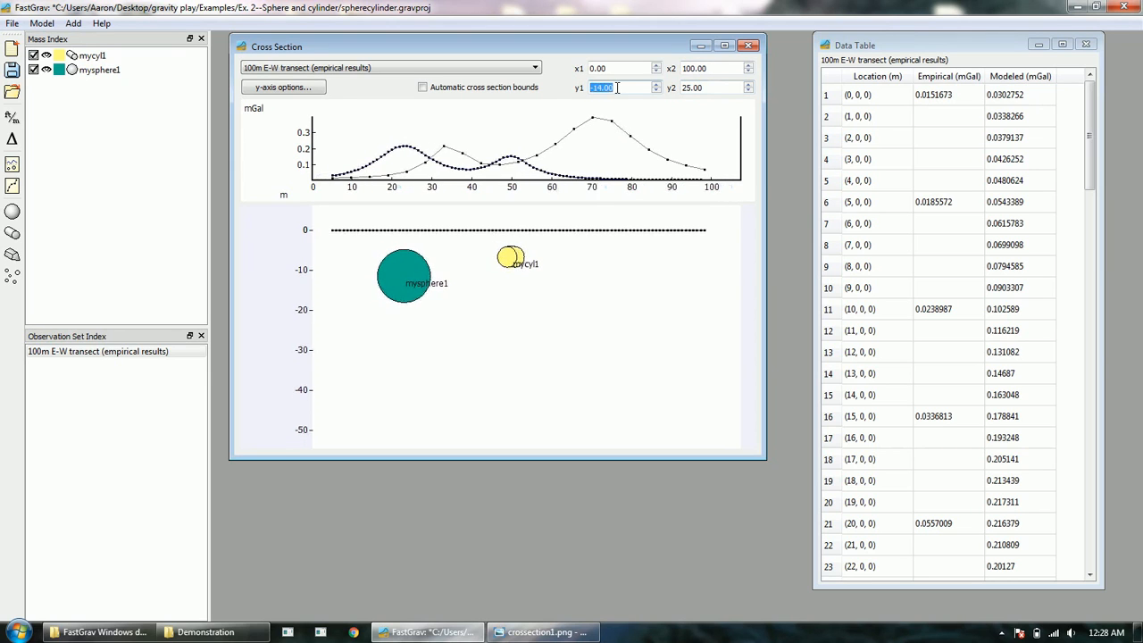
pyautogui.scroll(-15, 616, 88)
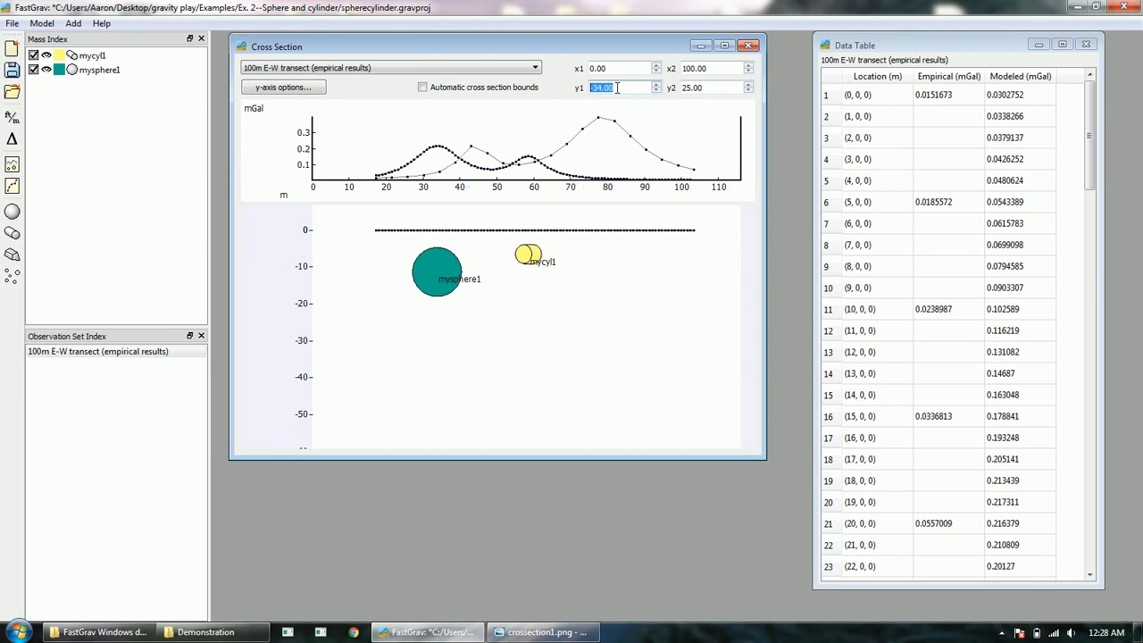
pyautogui.scroll(-4, 616, 88)
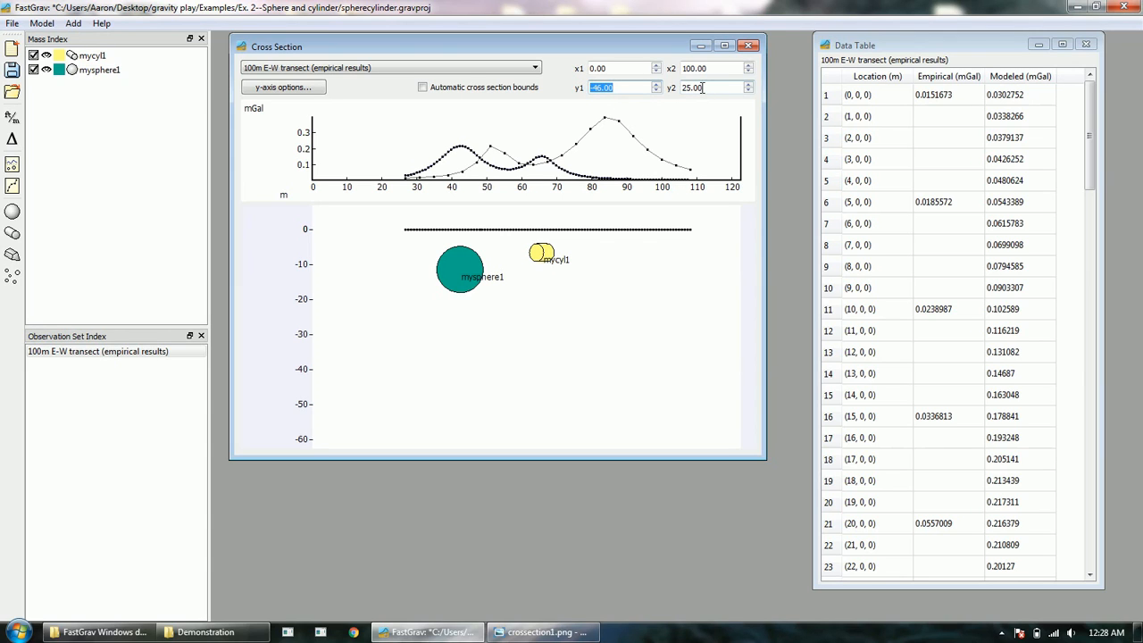
pyautogui.click(617, 68)
pyautogui.scroll(5, 617, 68)
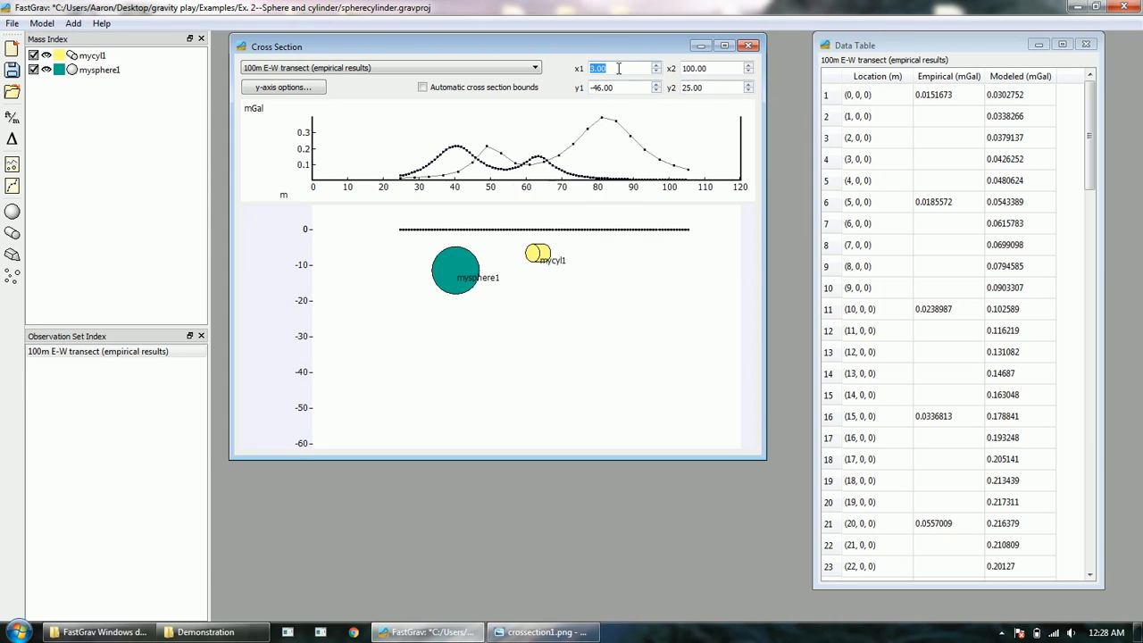
pyautogui.scroll(14, 618, 68)
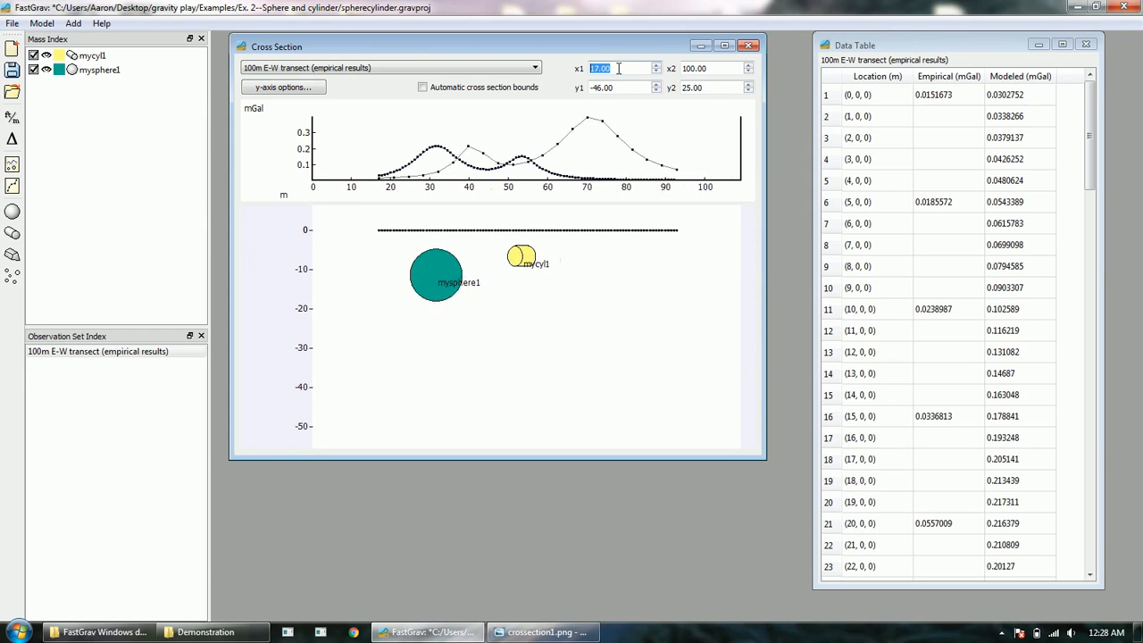
pyautogui.scroll(20, 618, 67)
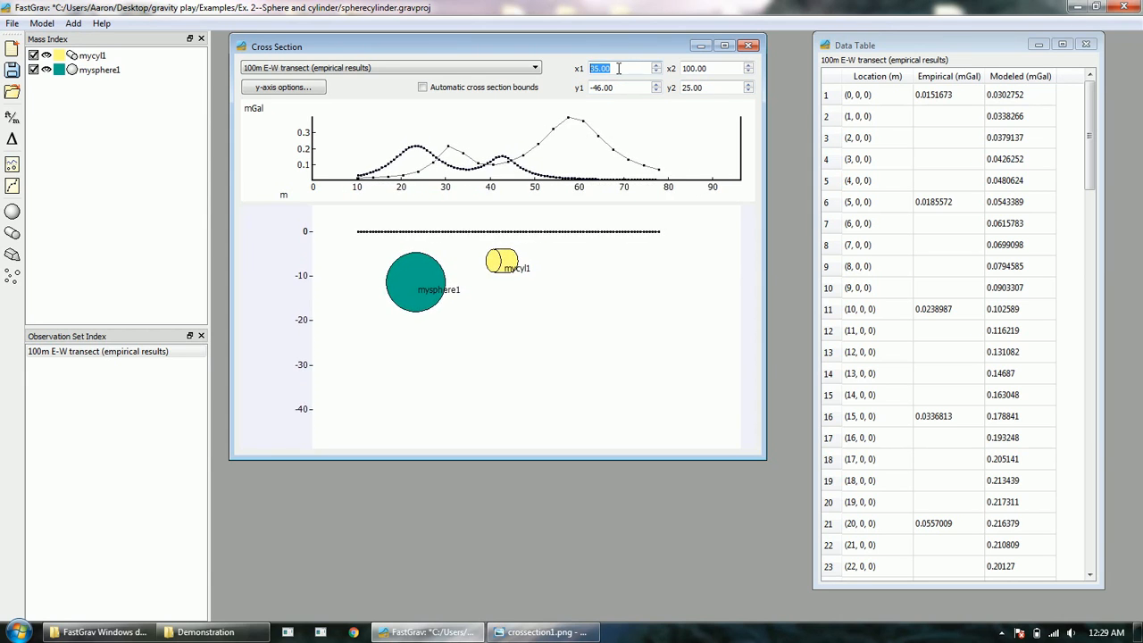
pyautogui.click(621, 87)
pyautogui.scroll(-10, 620, 86)
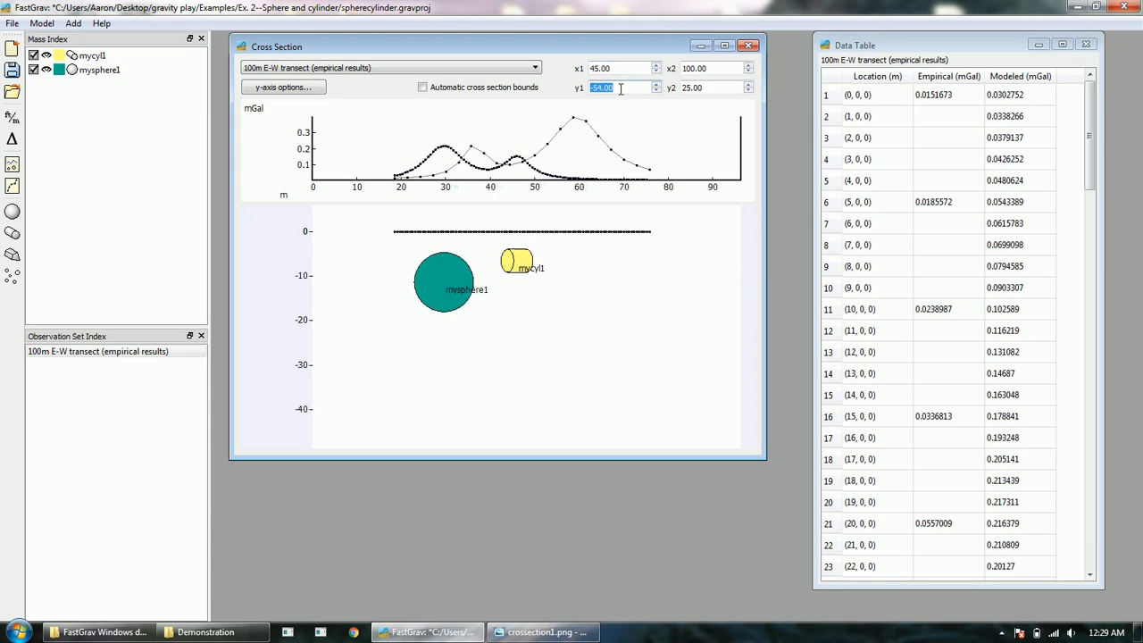
pyautogui.scroll(-2, 621, 86)
# Step: Bring the start point's x1 up to about 90 so the Modeled mGal values recalculate
pyautogui.click(623, 68)
pyautogui.scroll(6, 622, 67)
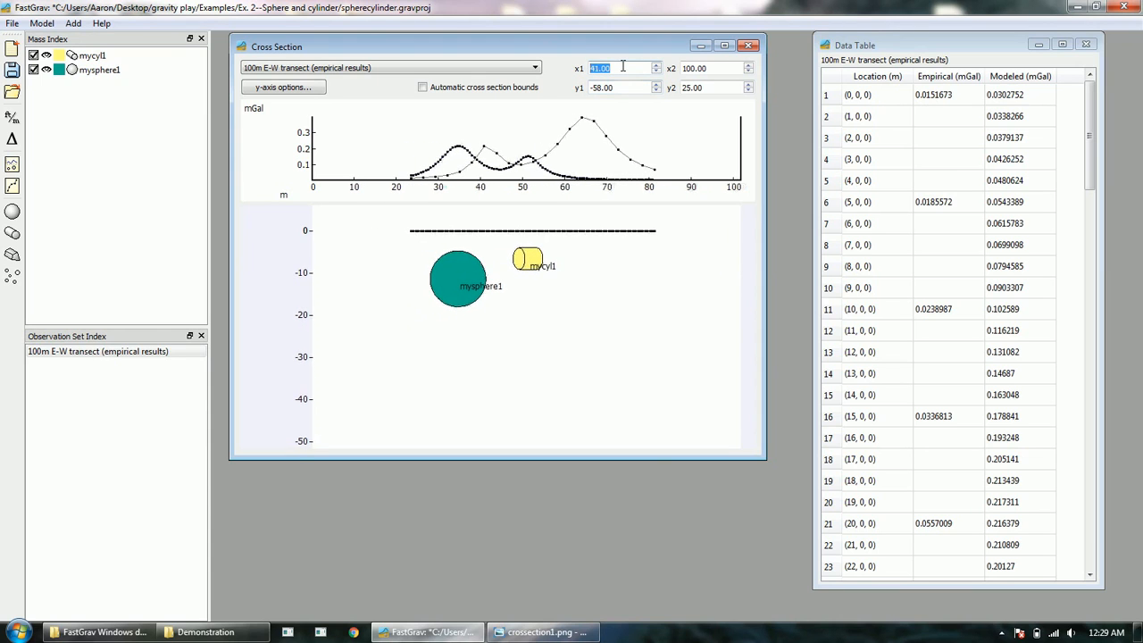
pyautogui.scroll(1, 622, 68)
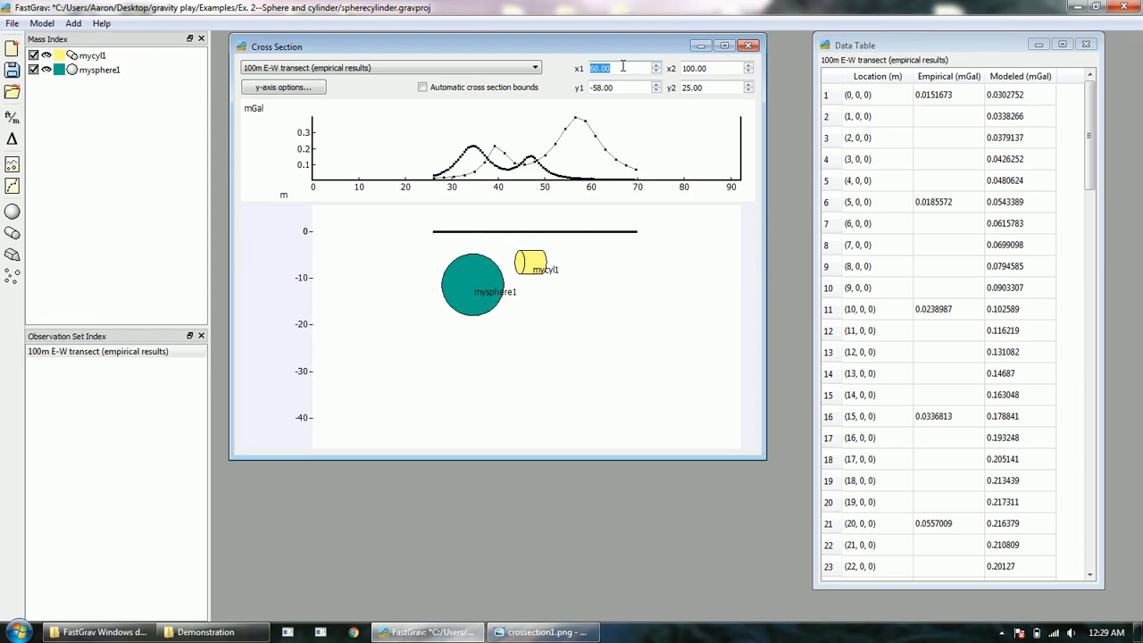
pyautogui.scroll(20, 622, 68)
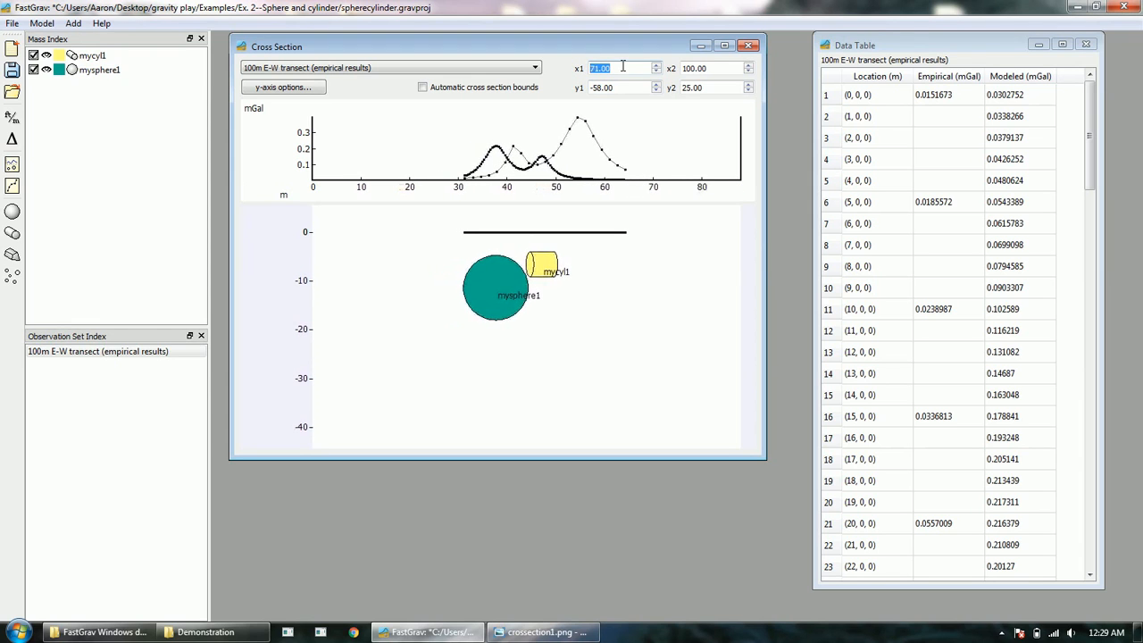
pyautogui.scroll(11, 623, 68)
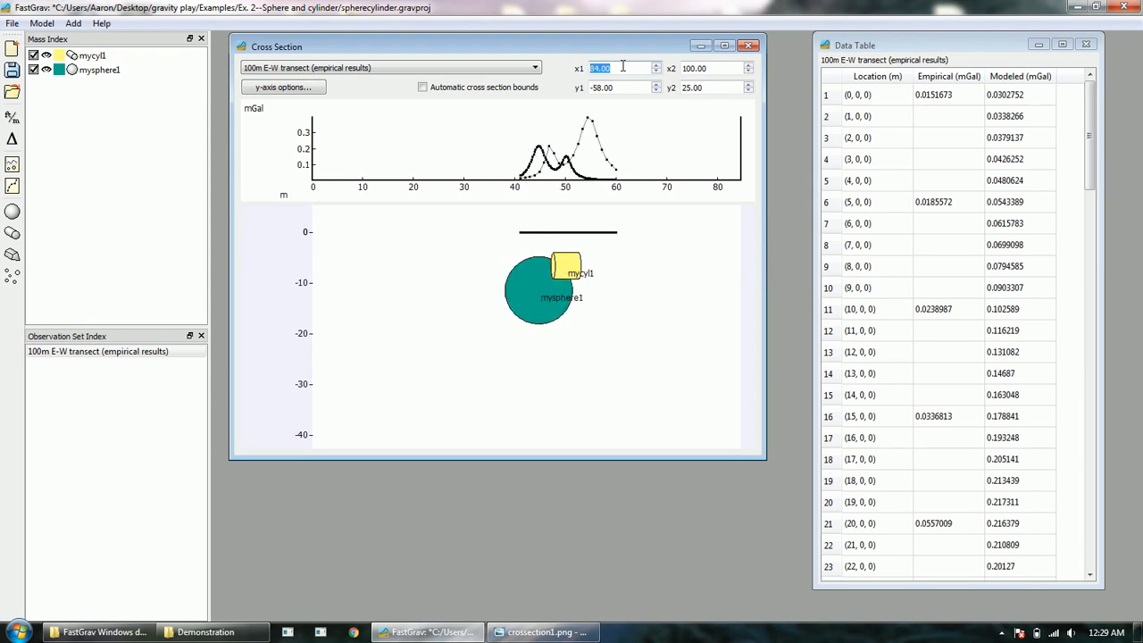
pyautogui.scroll(4, 622, 68)
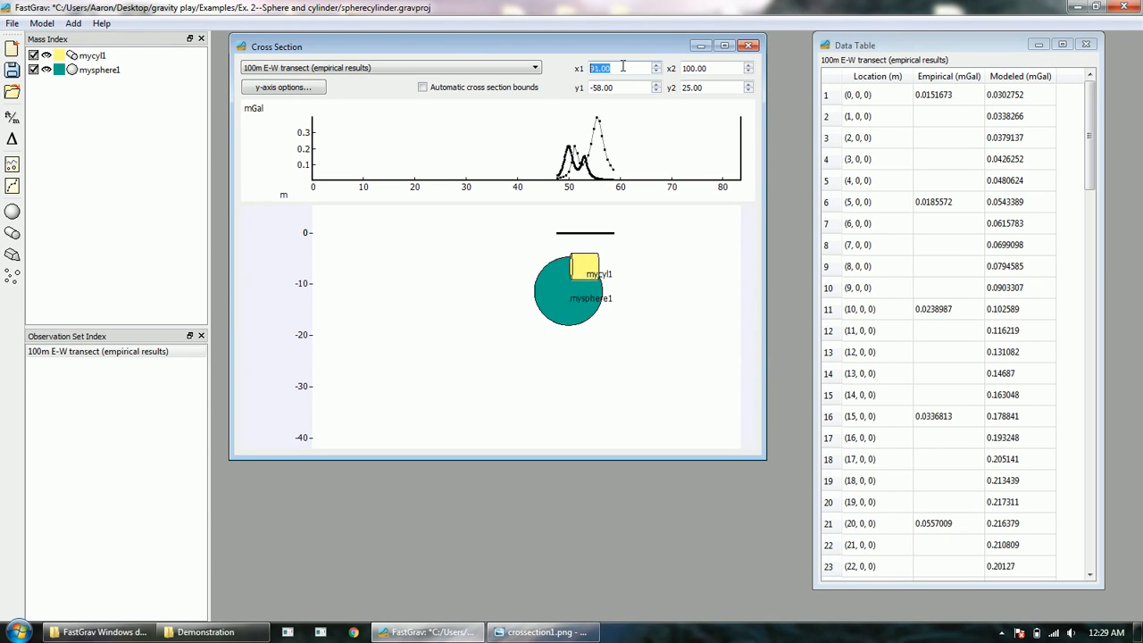
pyautogui.scroll(3, 622, 68)
pyautogui.scroll(-6, 622, 68)
pyautogui.scroll(-2, 622, 67)
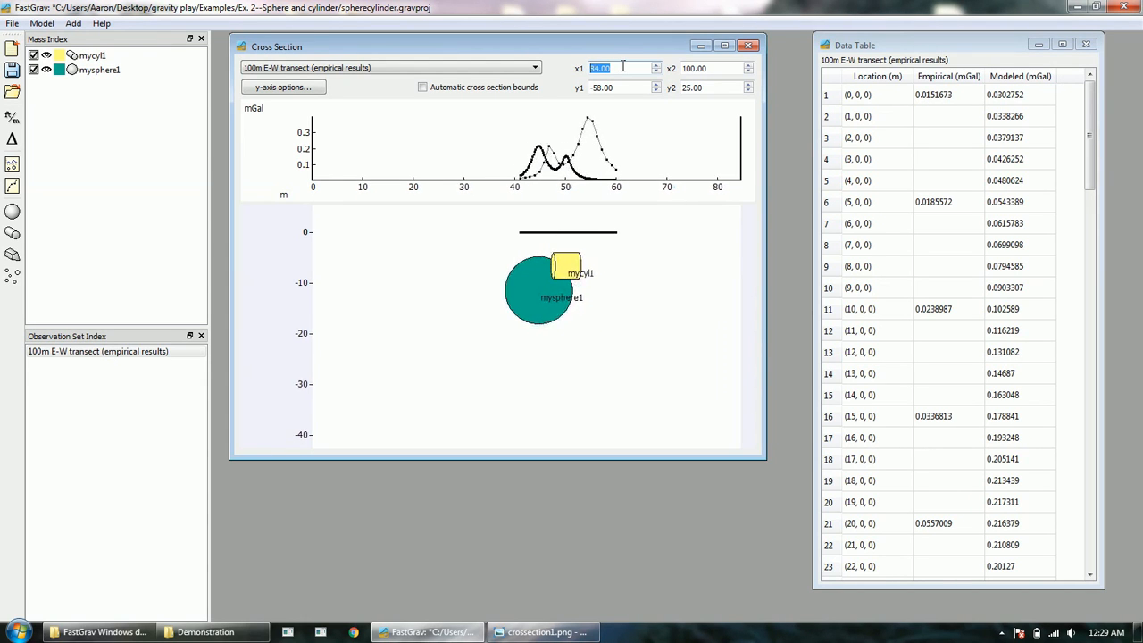
pyautogui.scroll(1, 623, 68)
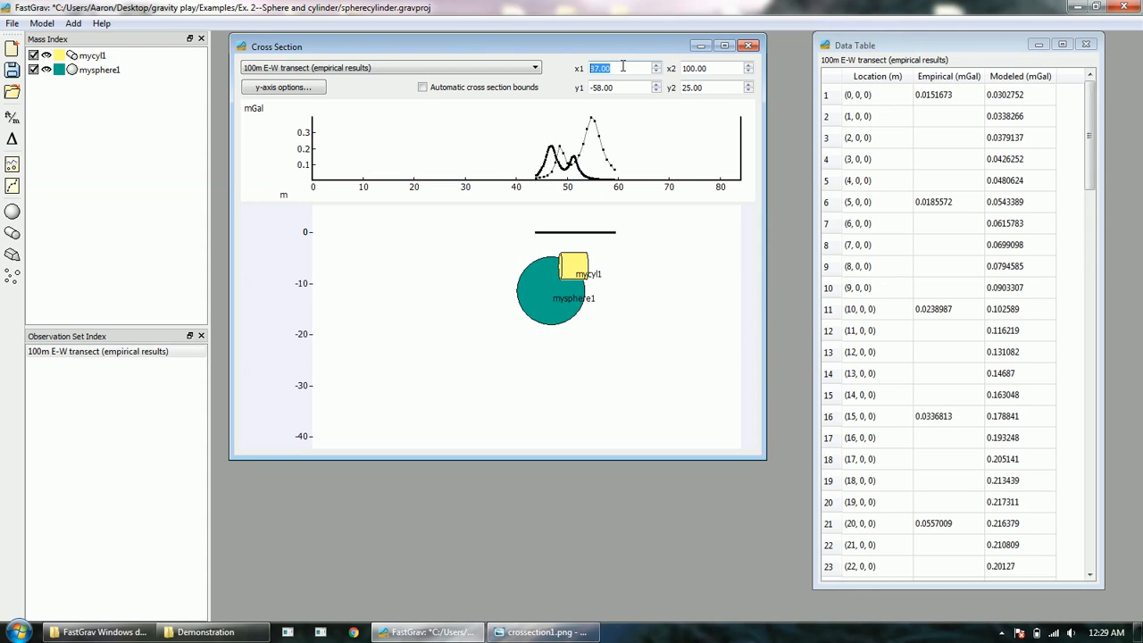
pyautogui.scroll(1, 622, 68)
pyautogui.scroll(2, 622, 67)
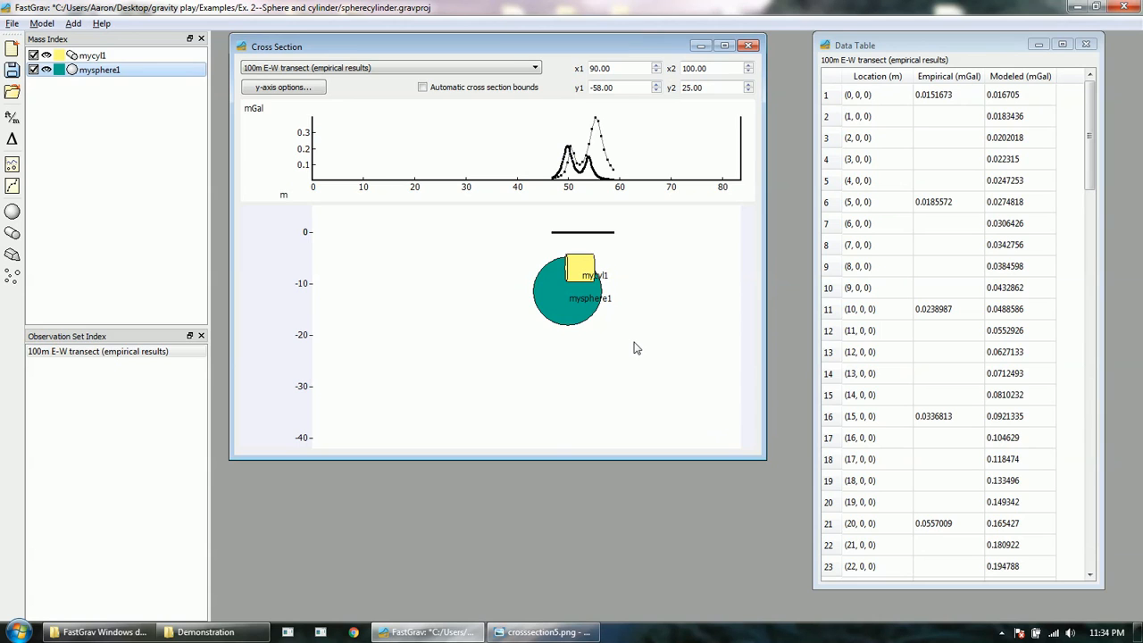
# Step: Switch to the crosssection5.png transect diagram in Windows Photo Viewer
pyautogui.click(545, 632)
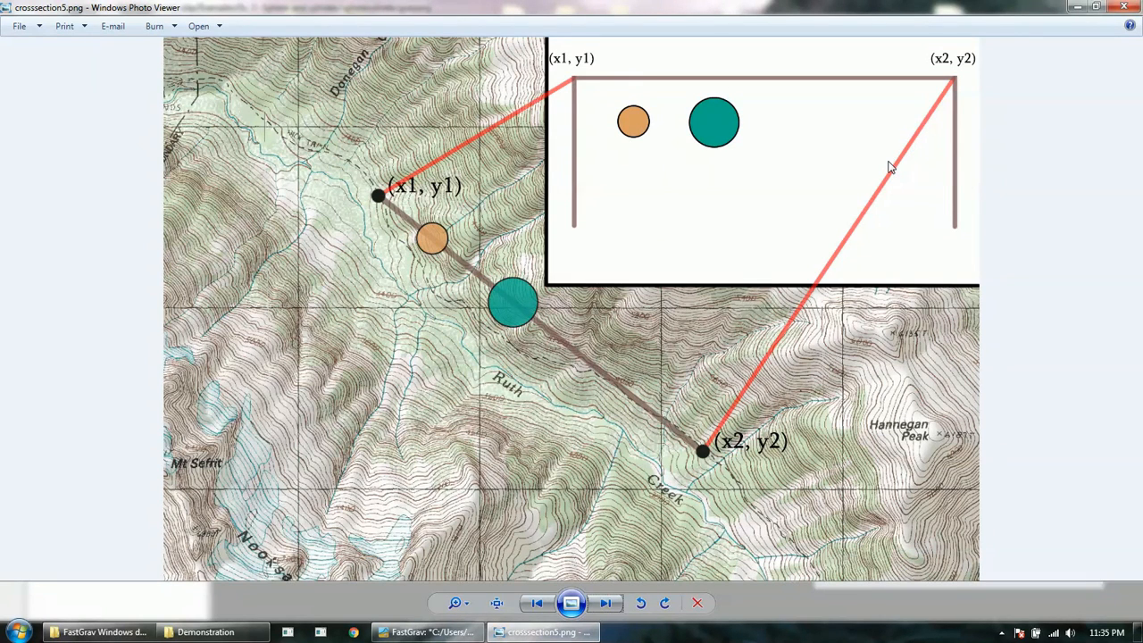
# Step: Page through crosssection6–8 to crosssection9.png, which shows the yellow cylinder band
pyautogui.click(612, 605)
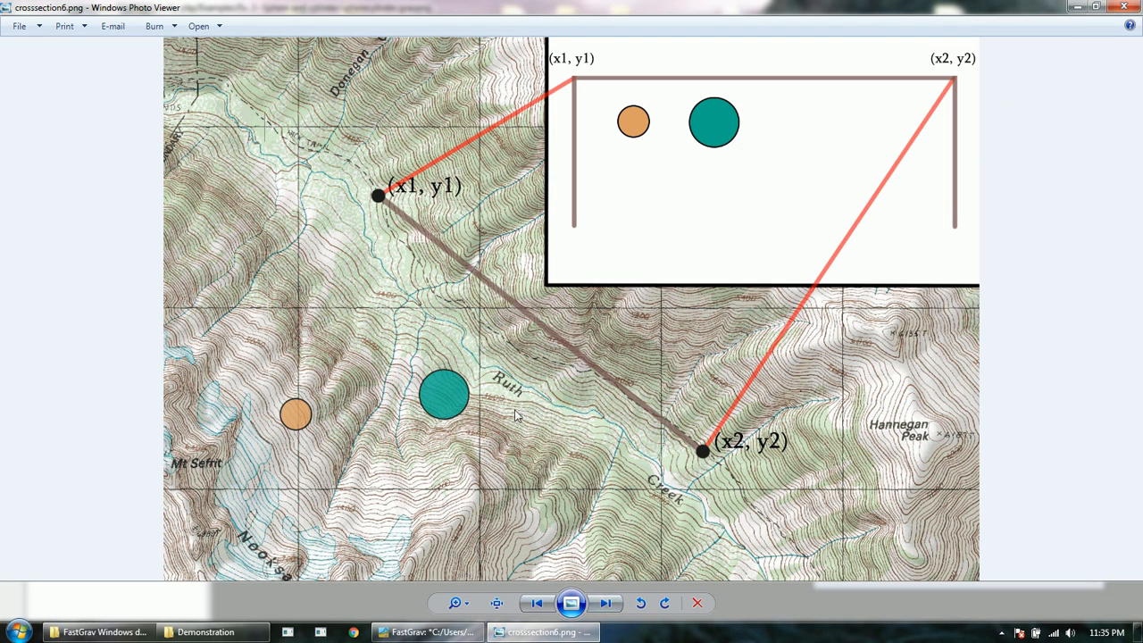
pyautogui.click(606, 604)
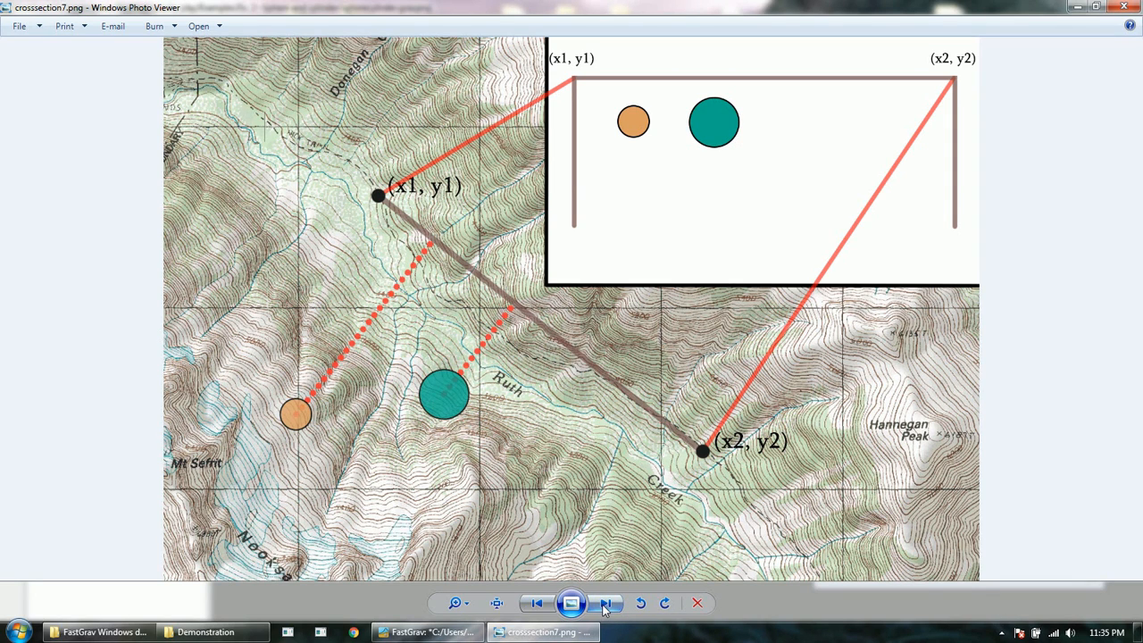
pyautogui.click(605, 605)
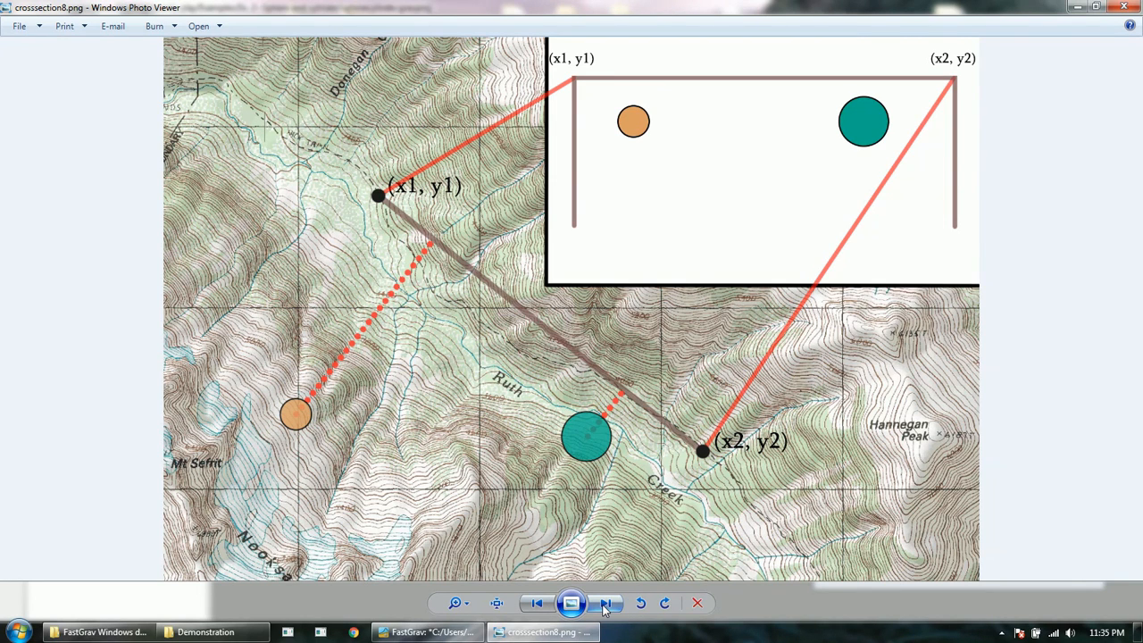
pyautogui.click(607, 605)
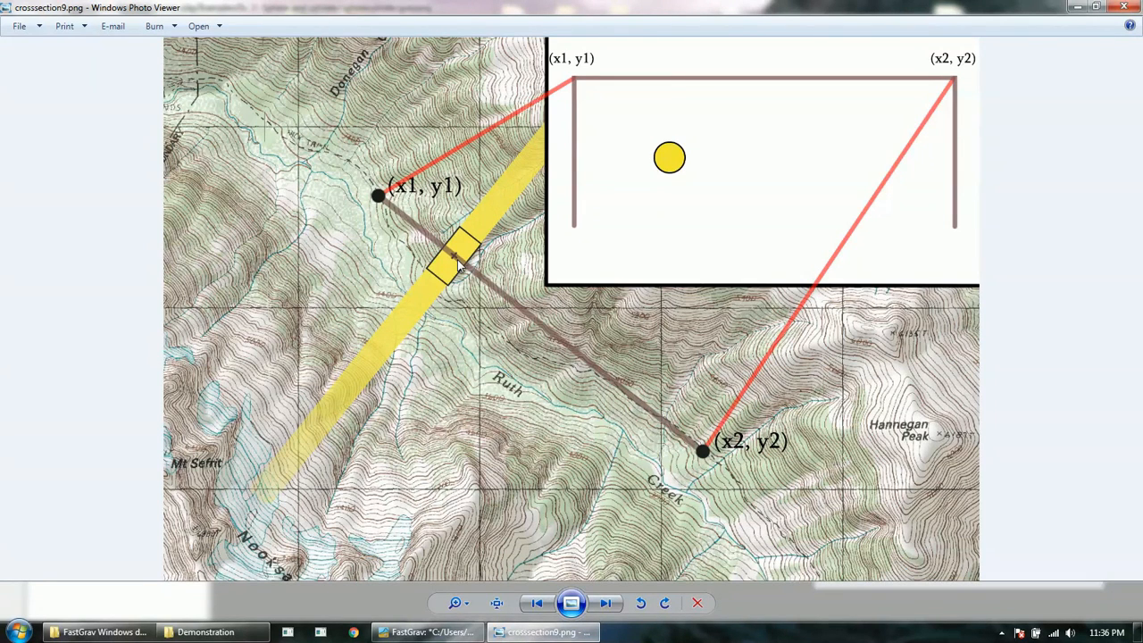
# Step: Compare crosssection9 and 10, then advance through crosssection11 to crosssection12.png
pyautogui.click(604, 604)
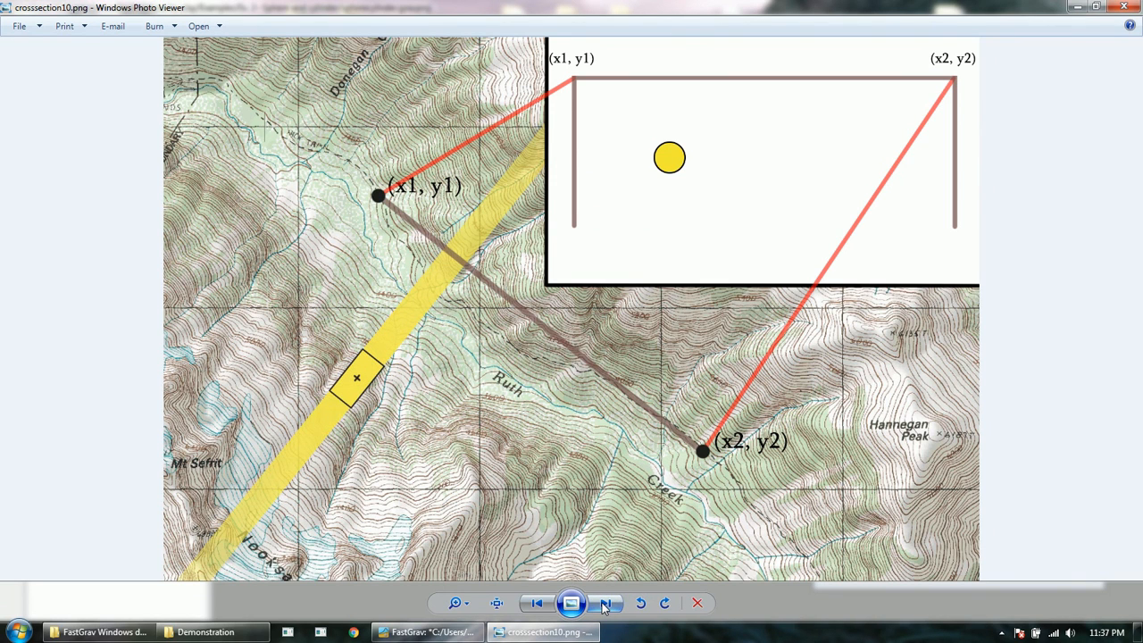
pyautogui.click(536, 603)
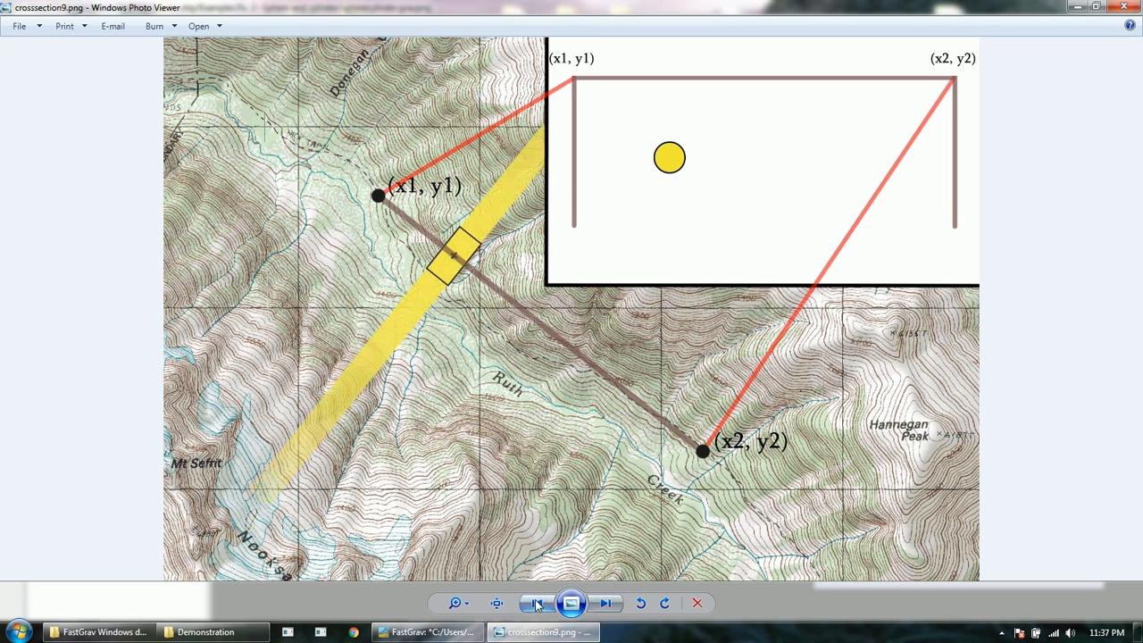
pyautogui.click(607, 603)
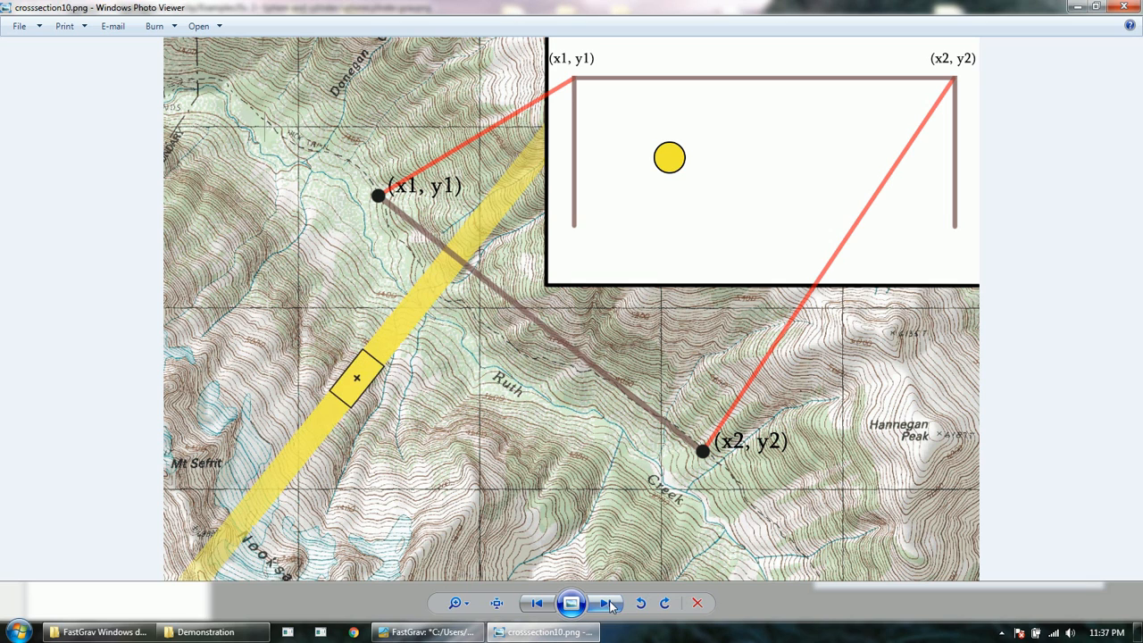
pyautogui.click(607, 604)
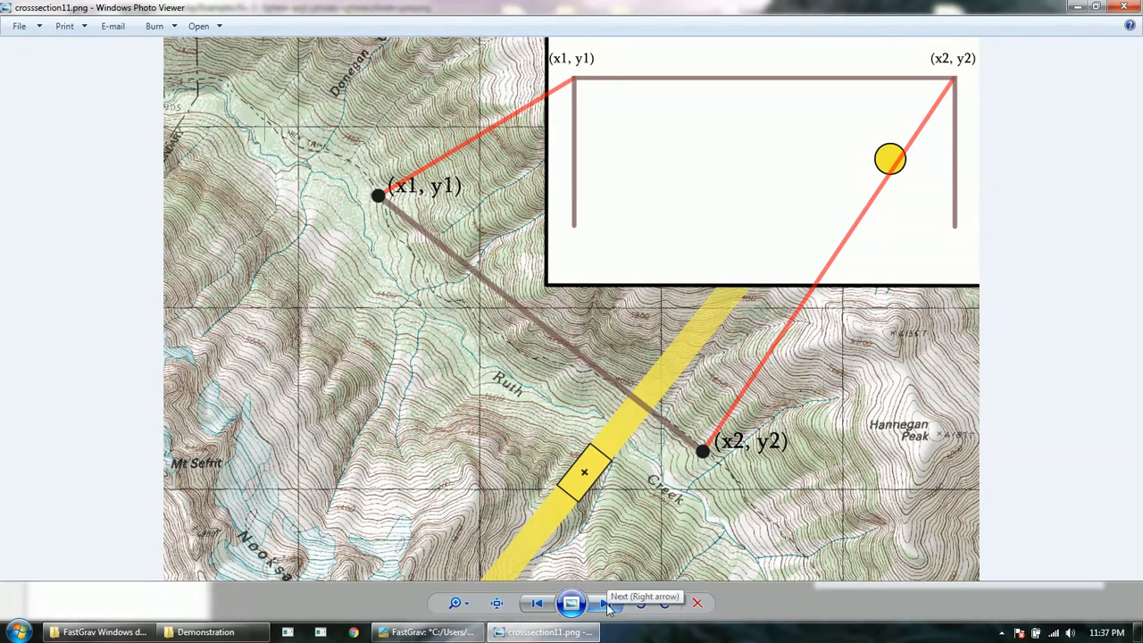
pyautogui.click(607, 605)
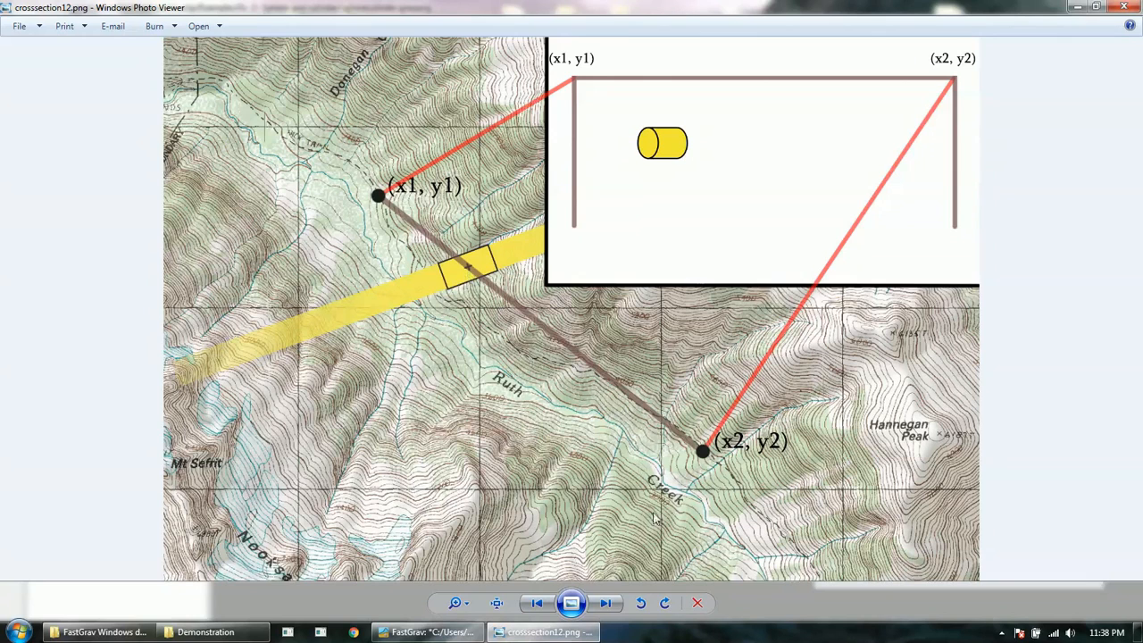
# Step: Show crosssection13.png, then minimize the photo viewer to bring FastGrav back
pyautogui.click(607, 603)
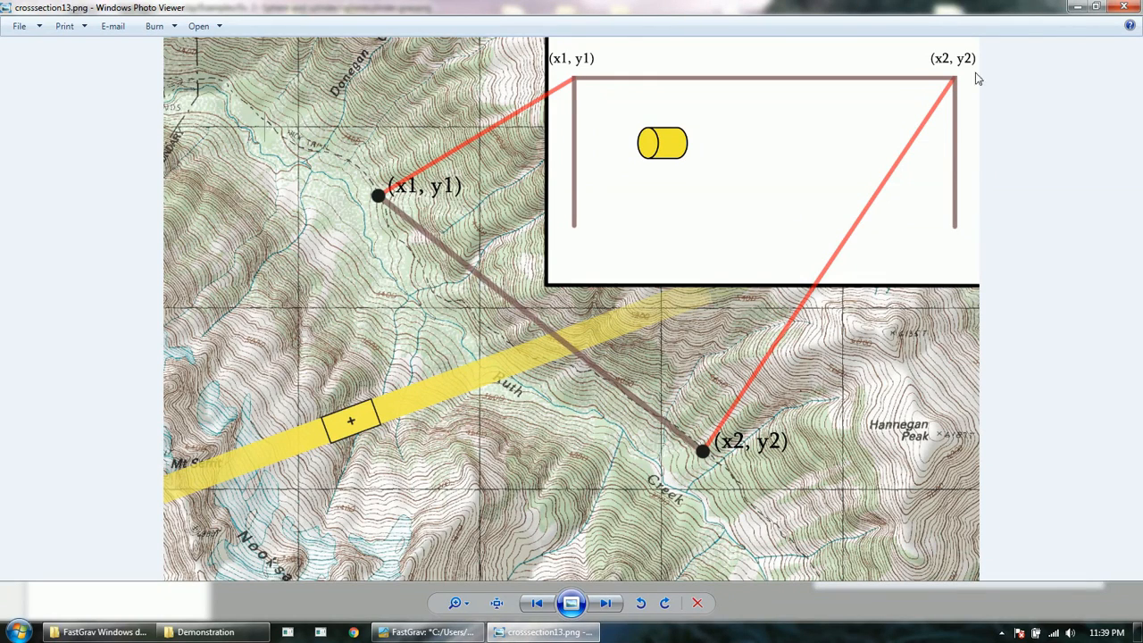
pyautogui.click(1076, 7)
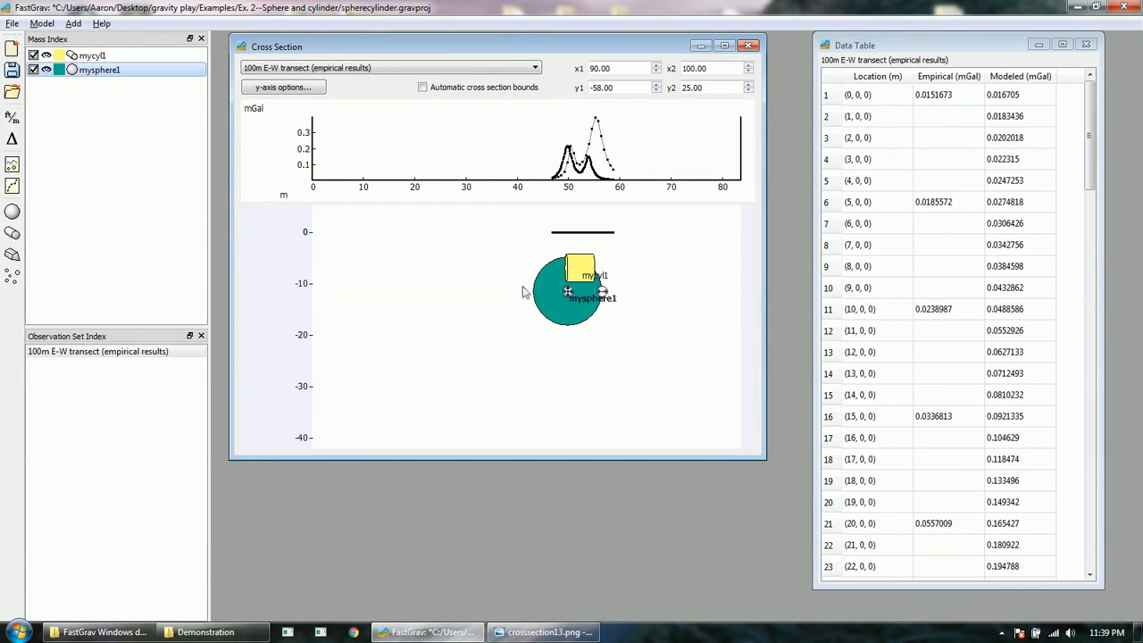
# Step: Disable mysphere1, auto-fit the bounds, and drag mycyl1 left and larger to peak near 47 m
pyautogui.click(46, 70)
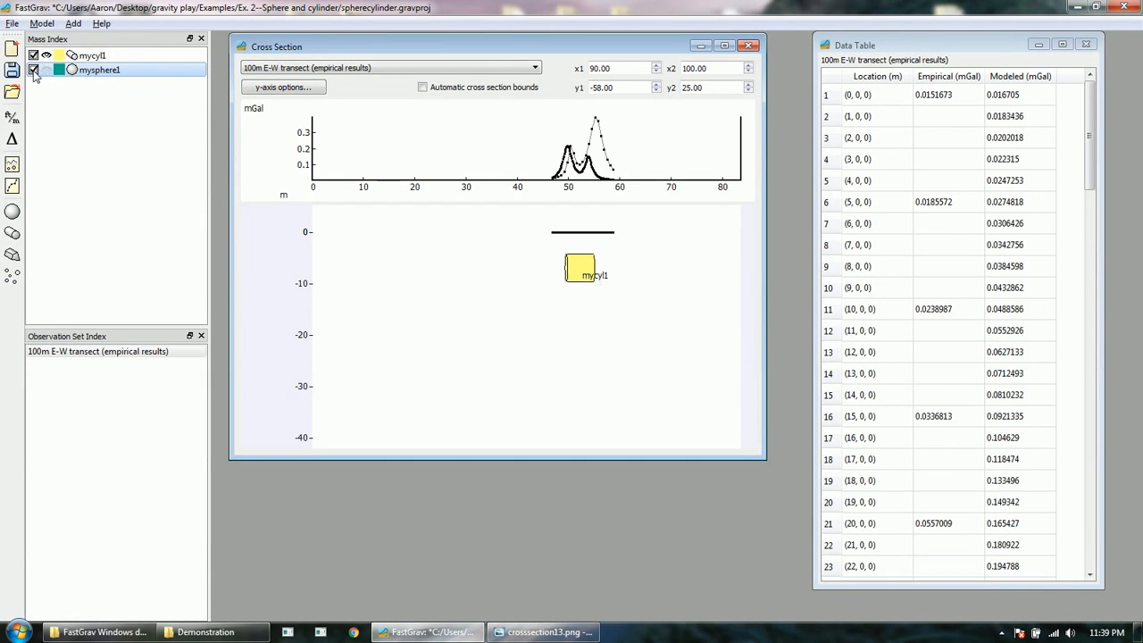
pyautogui.click(33, 71)
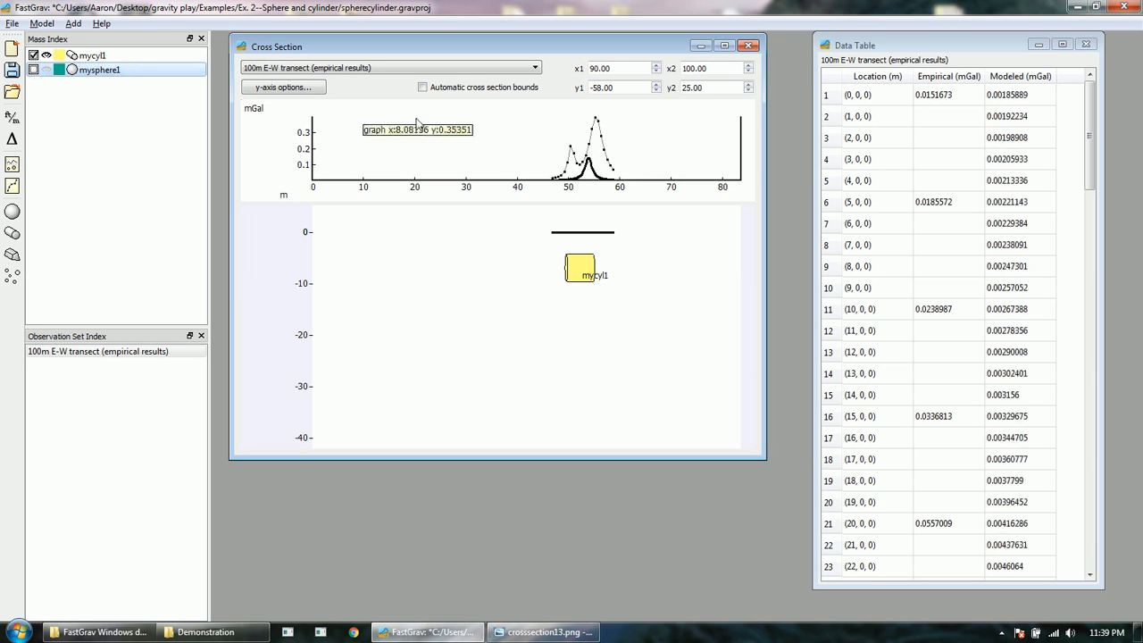
pyautogui.click(457, 88)
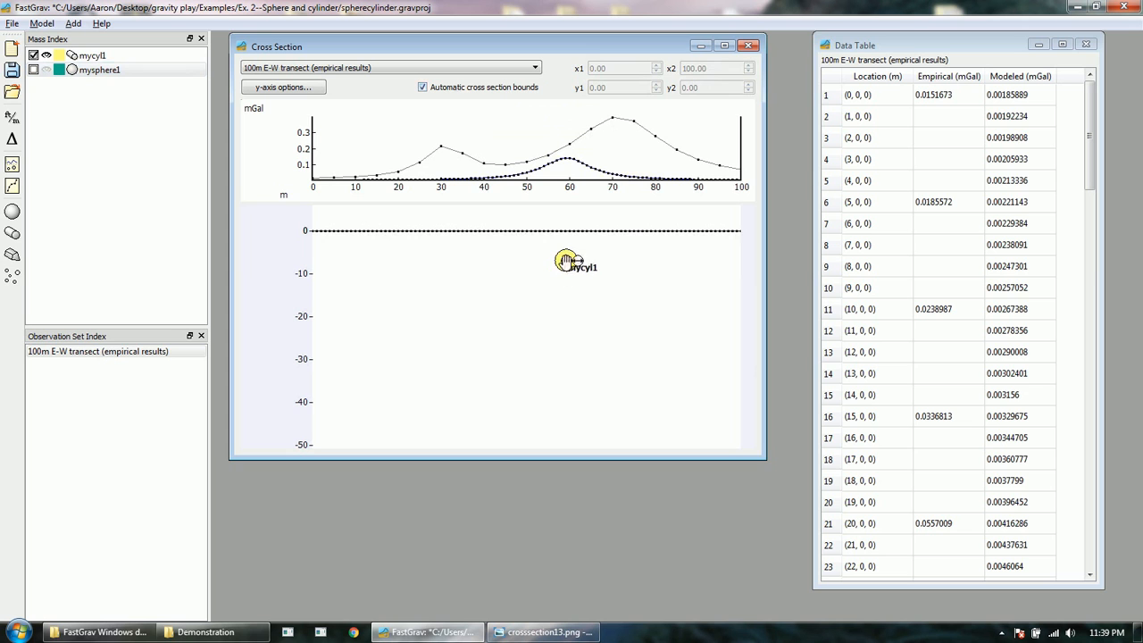
pyautogui.moveTo(563, 260); pyautogui.dragTo(528, 259)
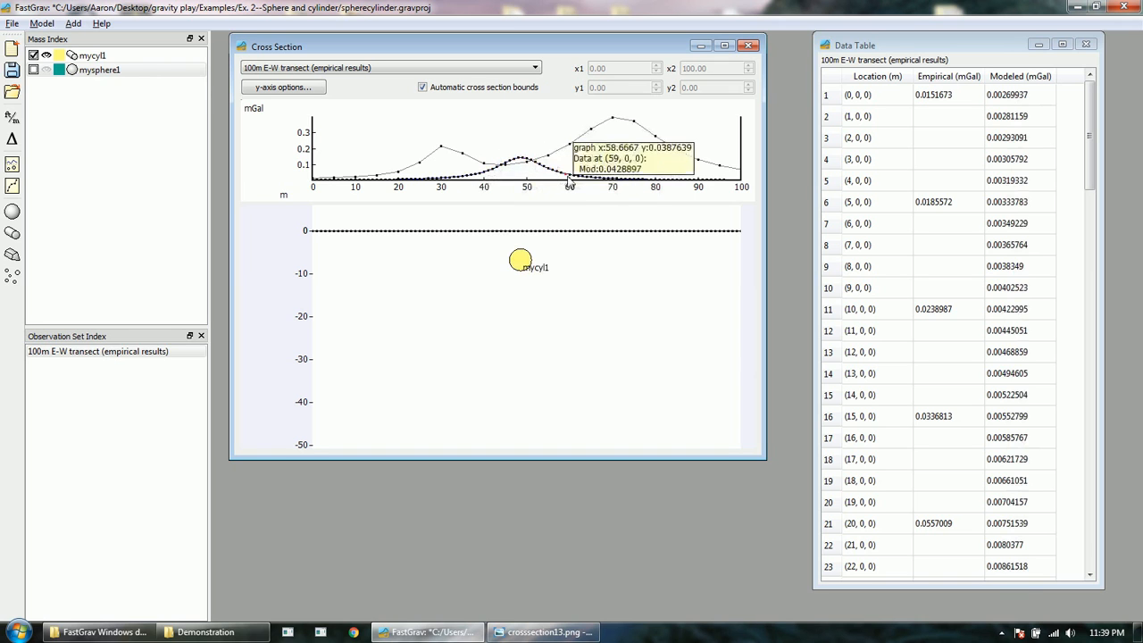
pyautogui.moveTo(533, 256); pyautogui.dragTo(518, 270)
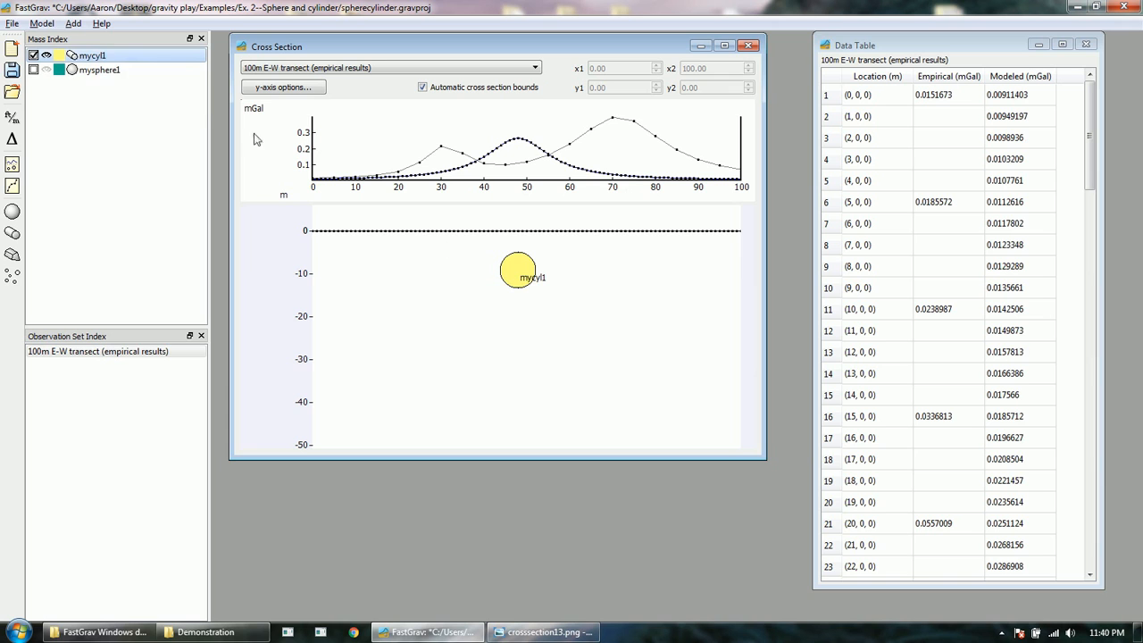
# Step: Set mycyl1's azimuth to 45° in its Edit properties and apply
pyautogui.rightClick(108, 56)
pyautogui.click(142, 66)
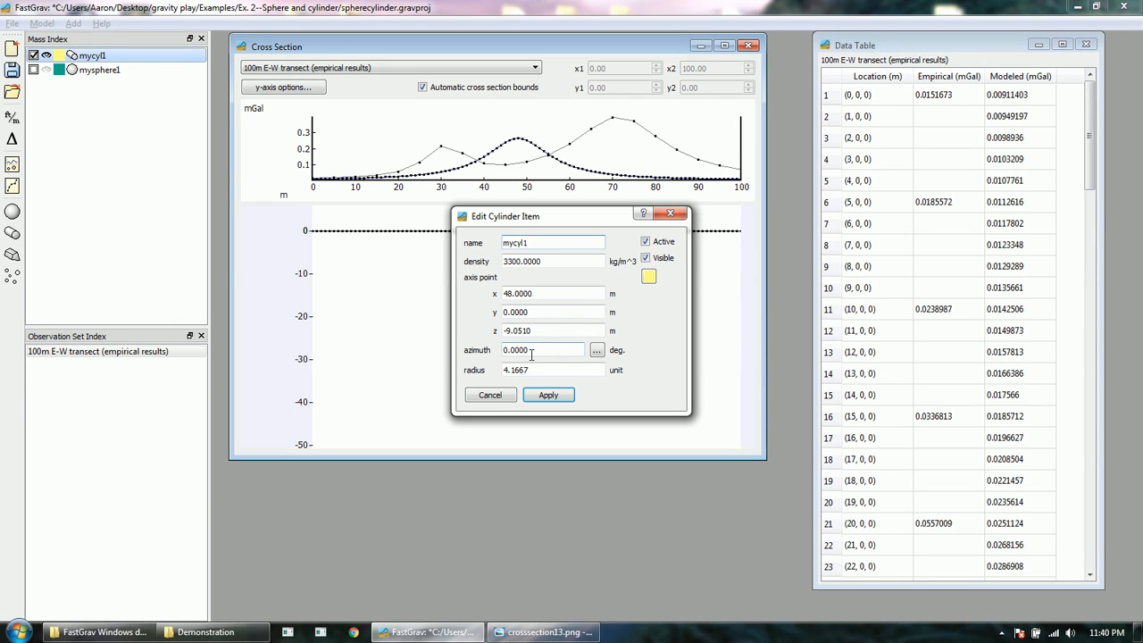
pyautogui.moveTo(555, 216); pyautogui.dragTo(724, 213)
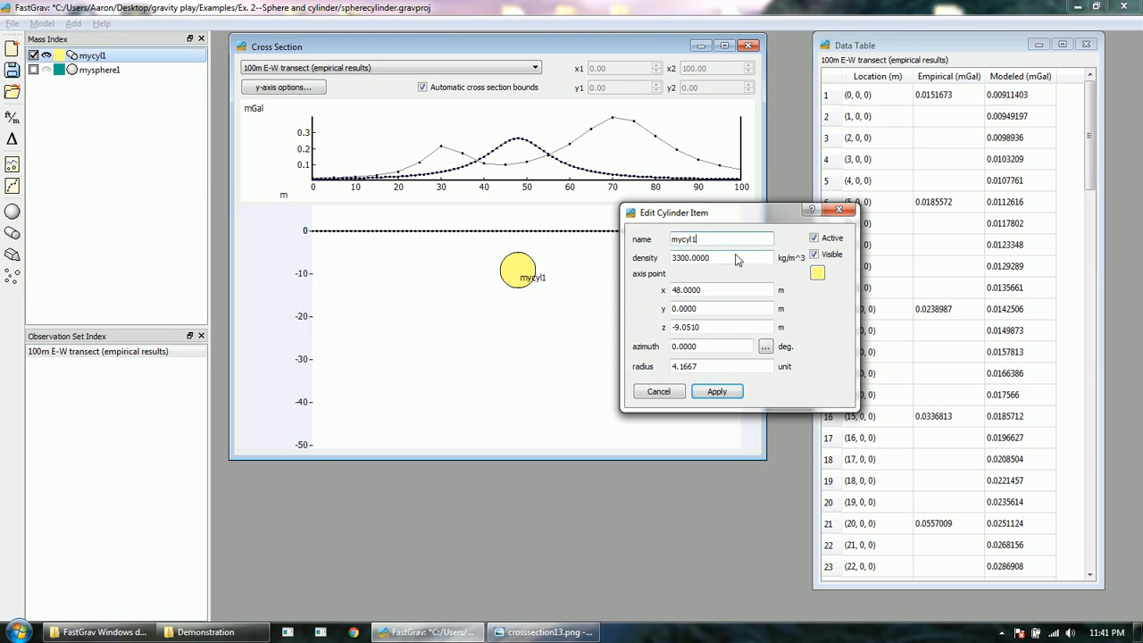
pyautogui.doubleClick(711, 350)
pyautogui.write('45')
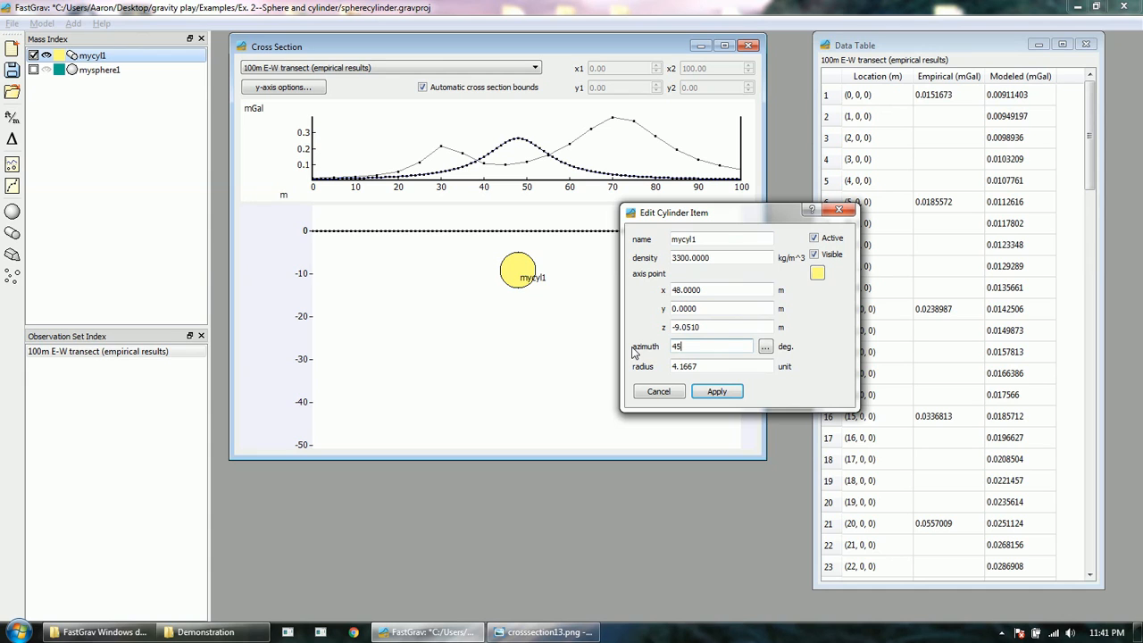
pyautogui.click(718, 393)
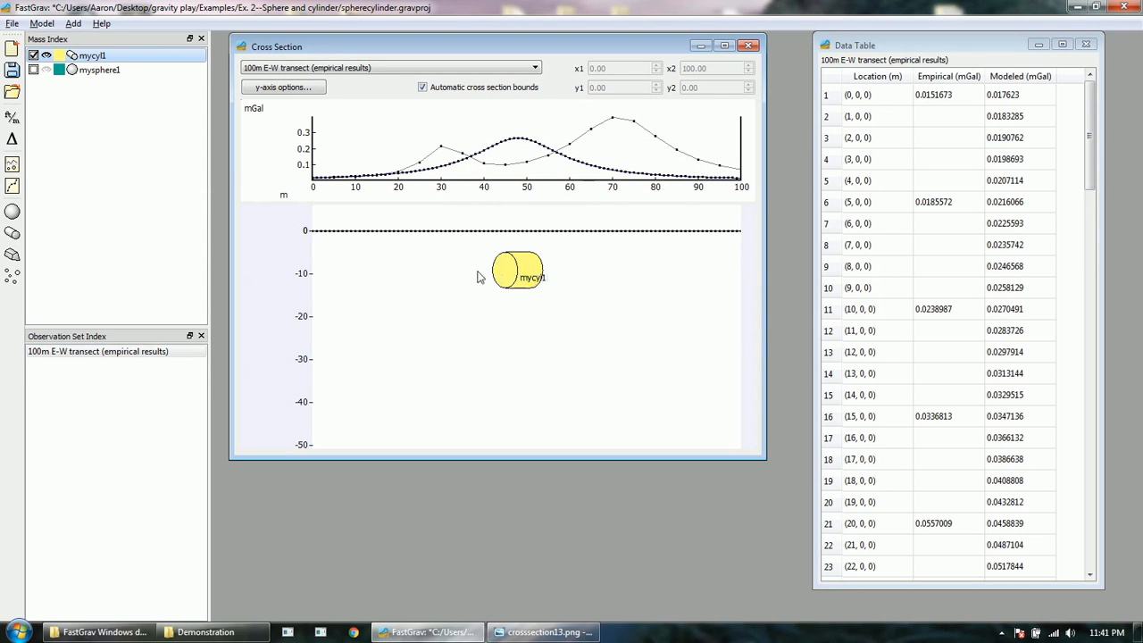
pyautogui.moveTo(542, 260)
# Step: Change mycyl1's y coordinate to -25 m and apply, moving its modeled peak near 72 m
pyautogui.rightClick(109, 58)
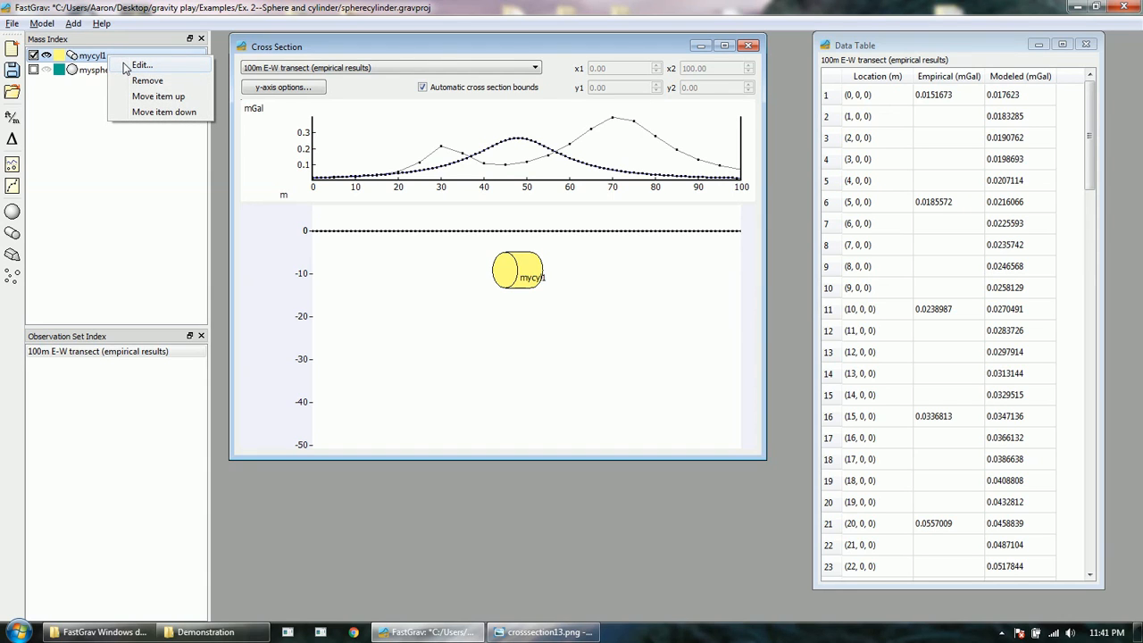
pyautogui.click(130, 66)
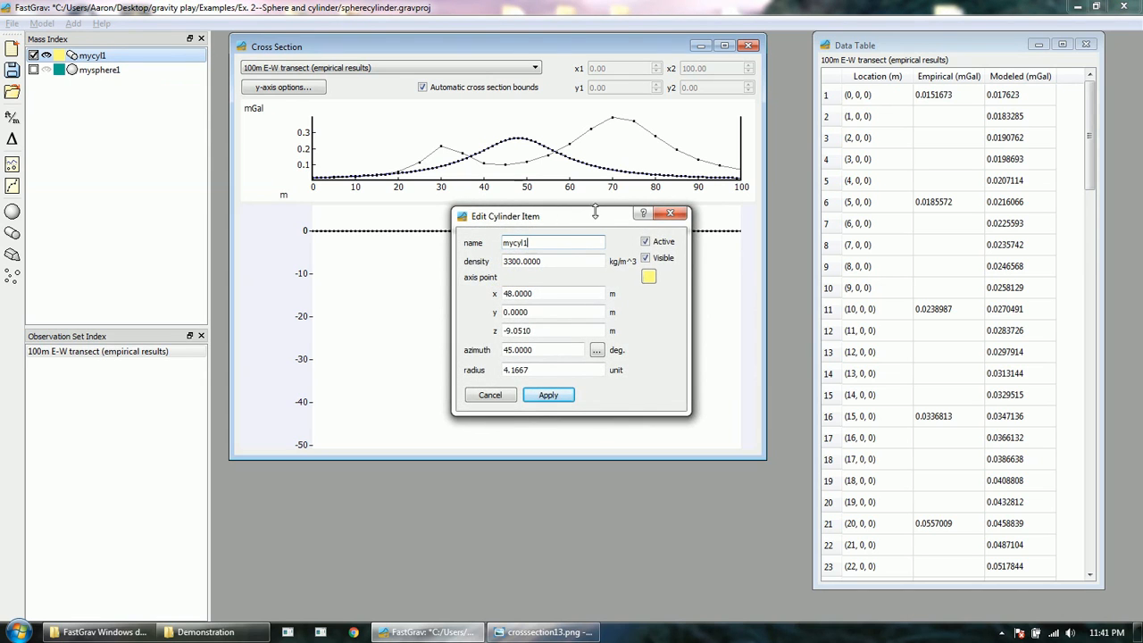
pyautogui.moveTo(602, 233); pyautogui.dragTo(779, 230)
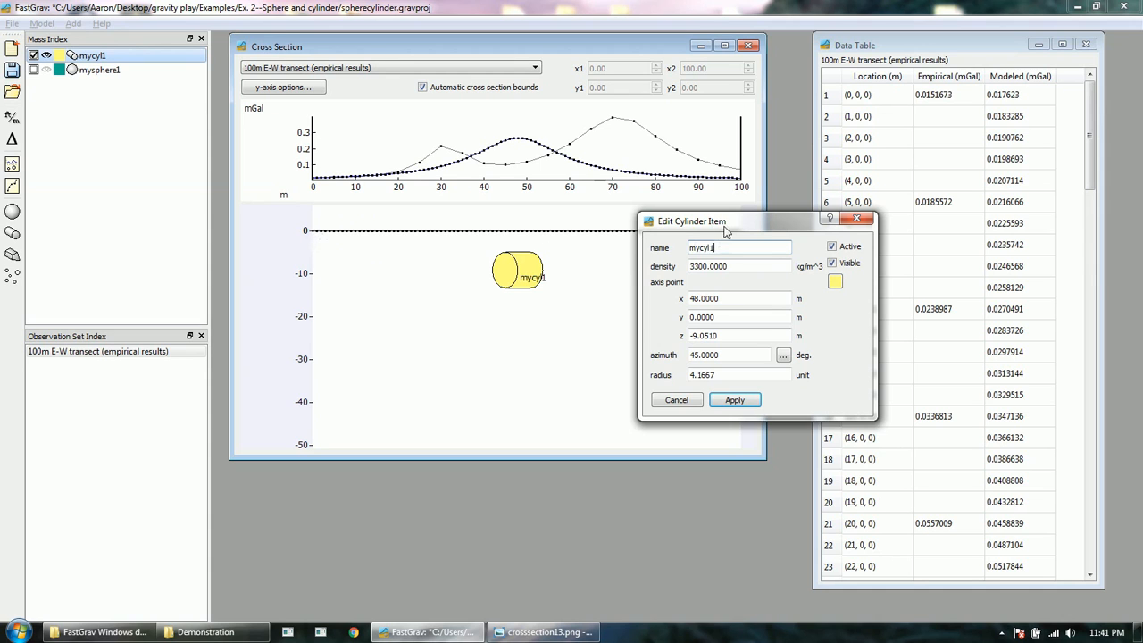
pyautogui.moveTo(723, 223); pyautogui.dragTo(722, 297)
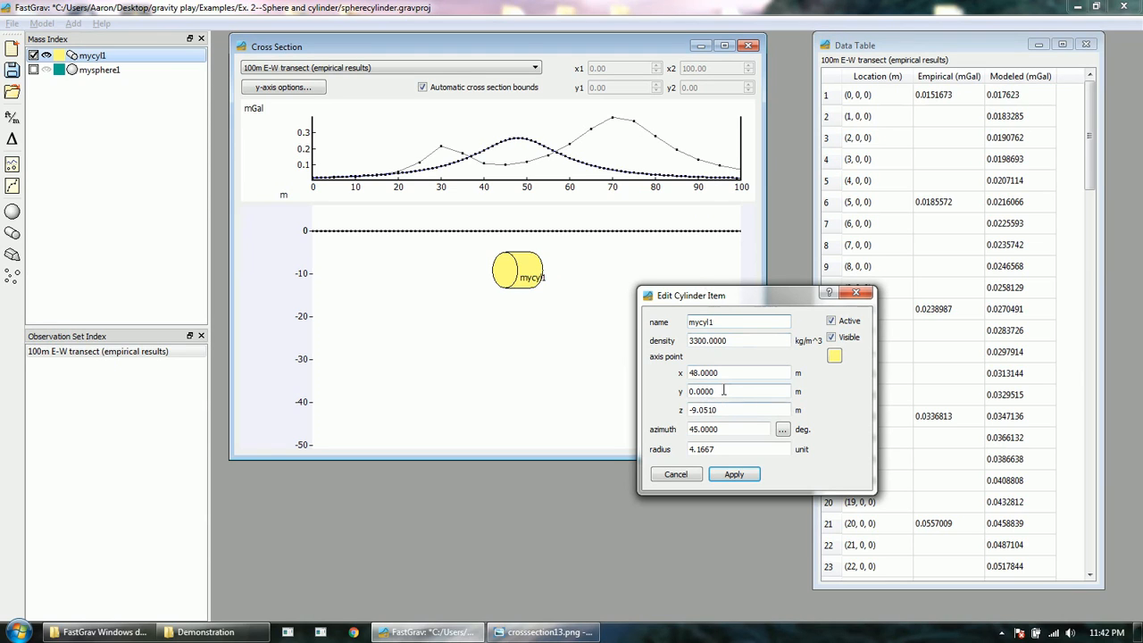
pyautogui.moveTo(724, 390); pyautogui.dragTo(664, 396)
pyautogui.write('-12')
pyautogui.press('BackSpace')
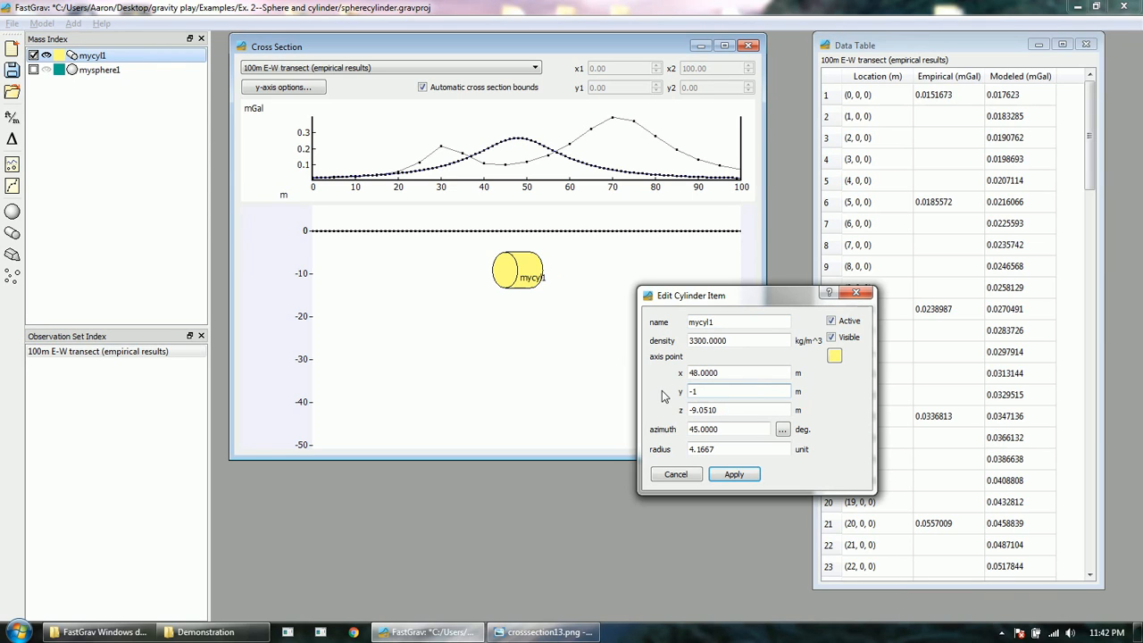
pyautogui.press('BackSpace')
pyautogui.write('25')
pyautogui.click(738, 475)
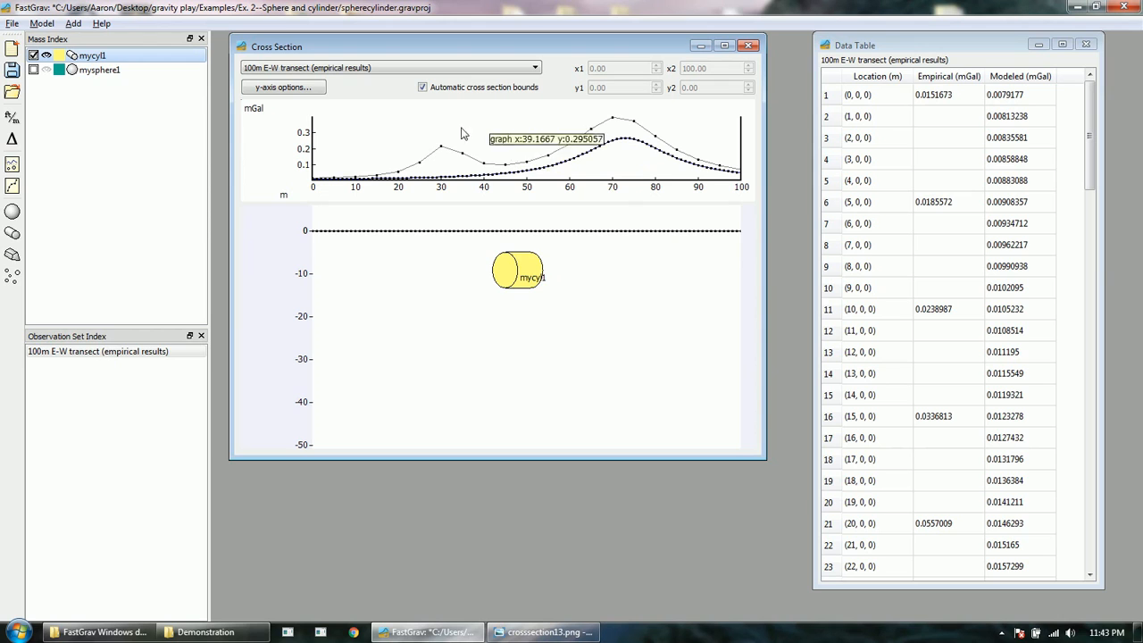
# Step: Check mycyl1's properties in the Edit dialog and close it without changes
pyautogui.rightClick(96, 56)
pyautogui.click(117, 67)
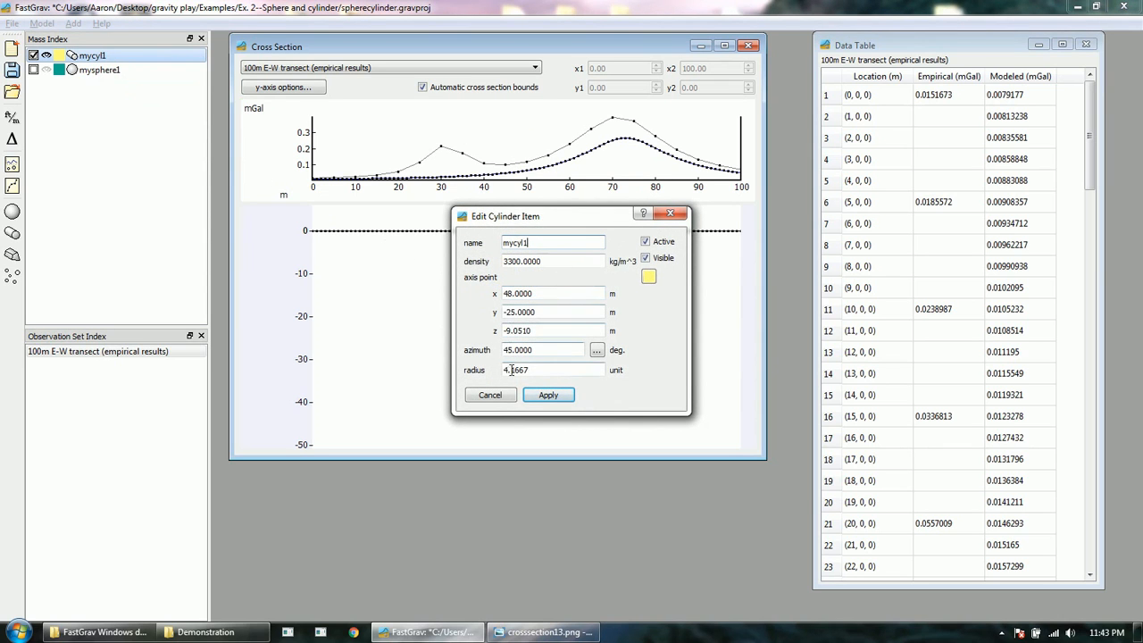
pyautogui.click(667, 216)
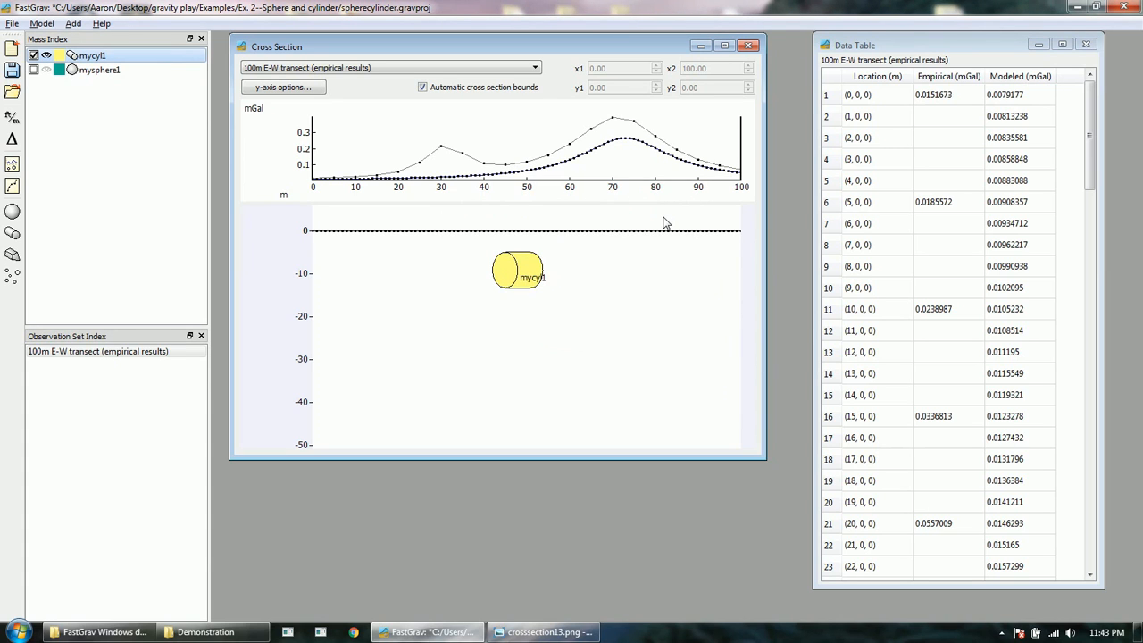
# Step: Reopen the data table for the 100m E-W transect observation set
pyautogui.click(127, 356)
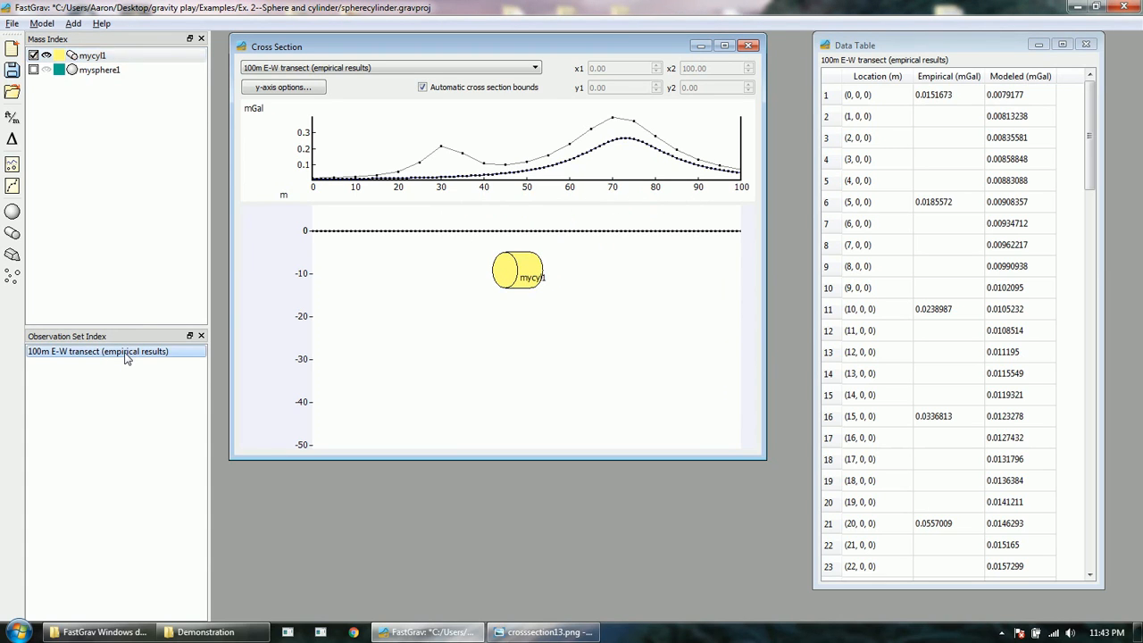
pyautogui.rightClick(126, 355)
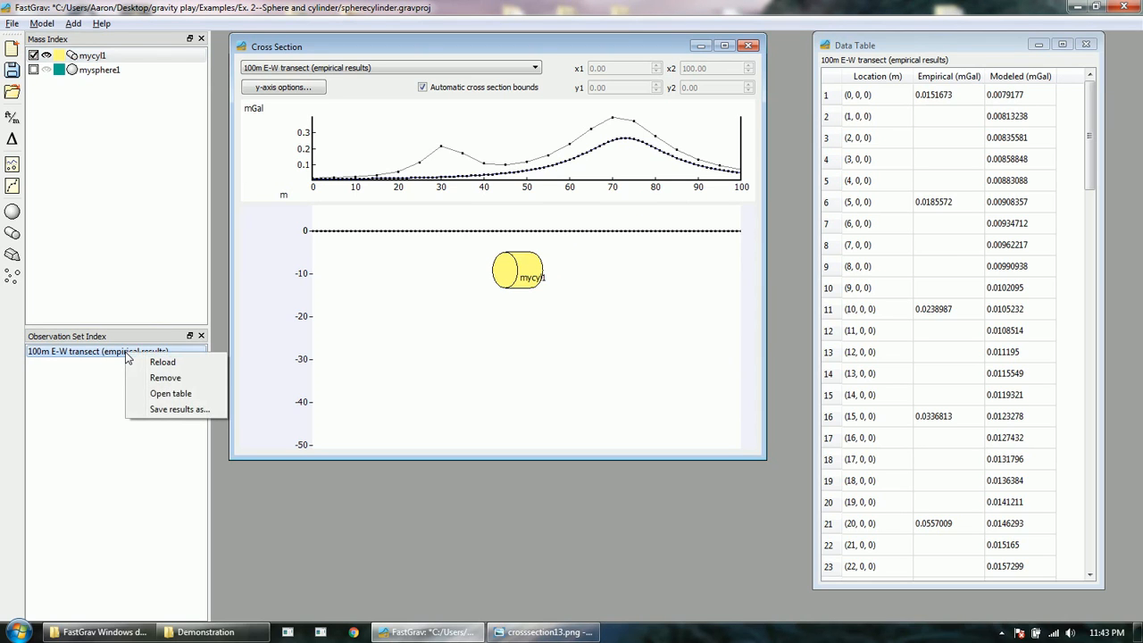
pyautogui.click(184, 396)
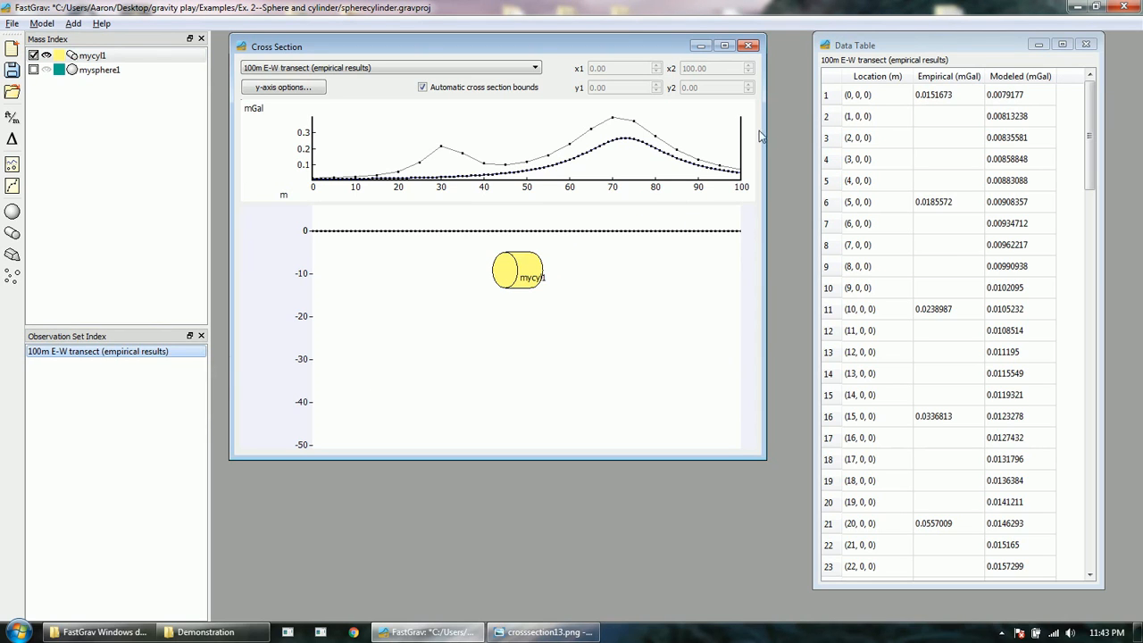
# Step: Shift the transect data table slightly left, review the values to row 101, then minimize it
pyautogui.moveTo(858, 46); pyautogui.dragTo(842, 45)
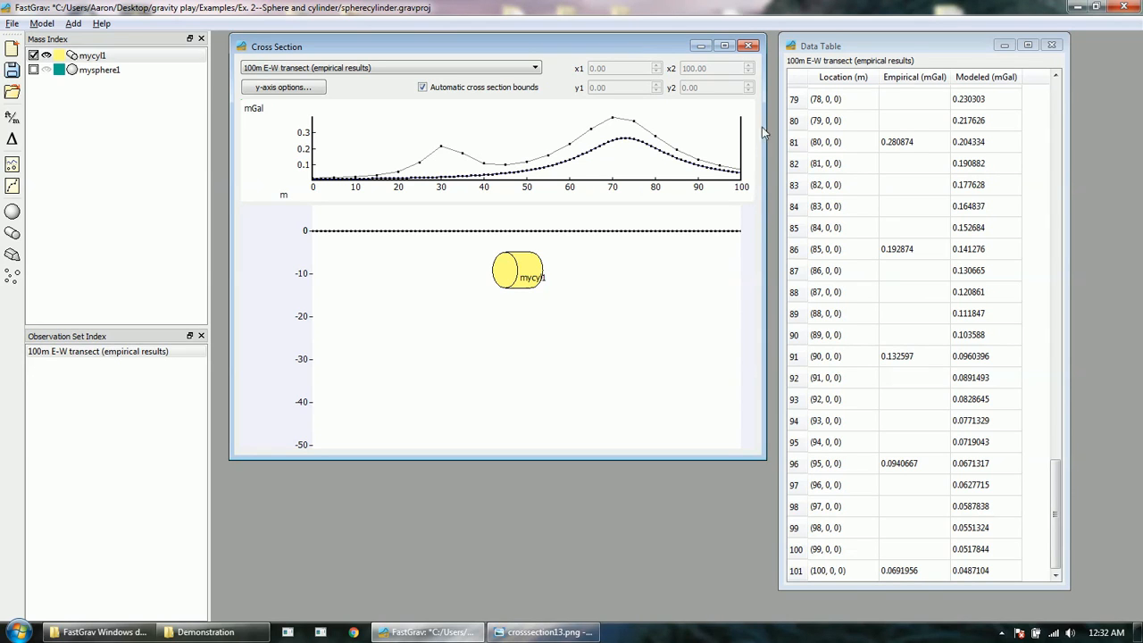
pyautogui.click(1003, 45)
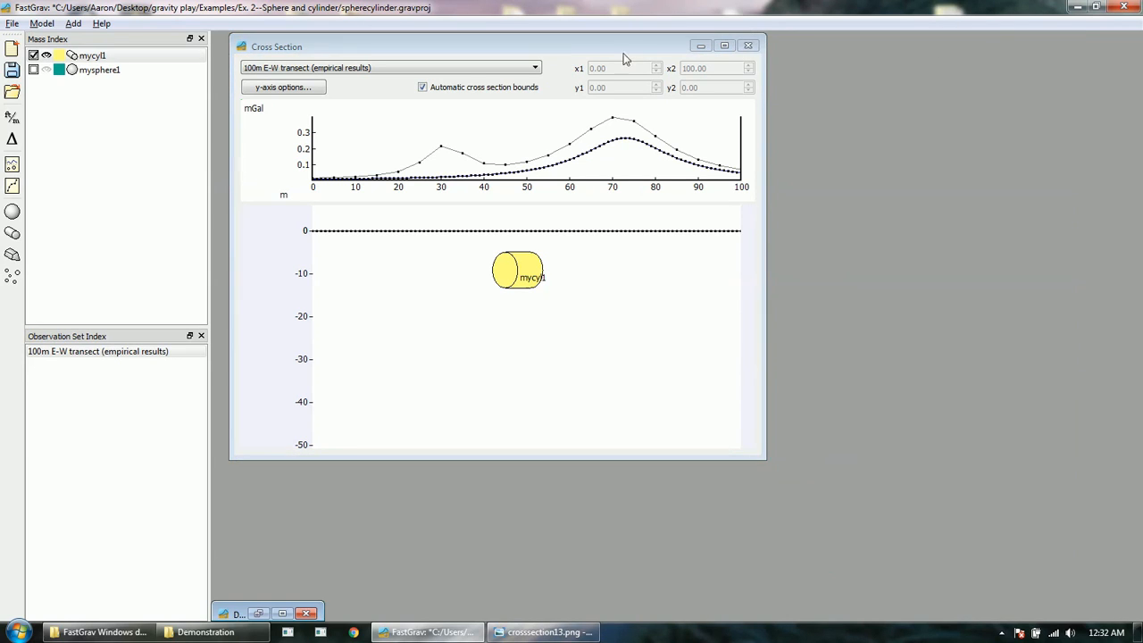
# Step: Maximize the Cross Section window so the cross-section view fills the FastGrav workspace
pyautogui.click(726, 46)
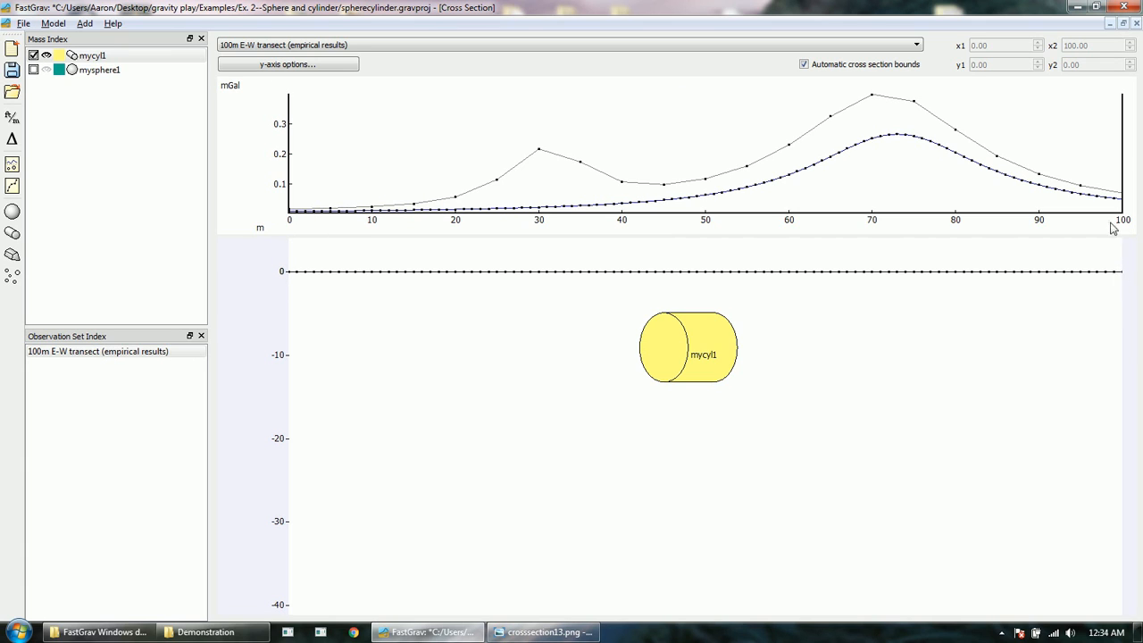
# Step: Reset mycyl1's y and azimuth to 0, move it right to x≈54 m, and re-enable mysphere1
pyautogui.click(98, 56)
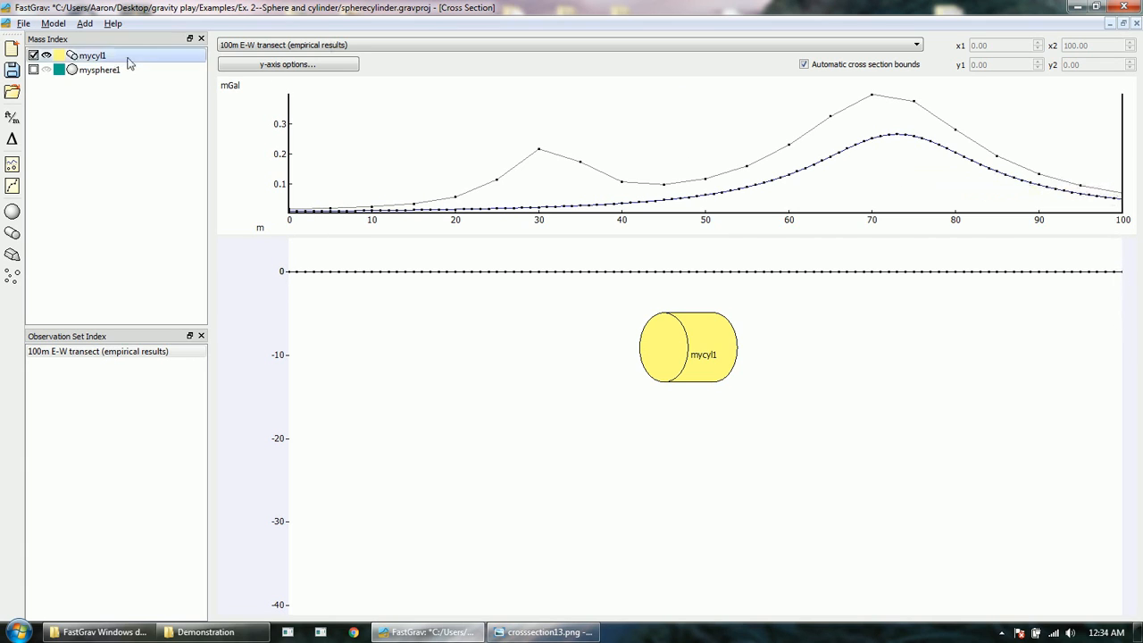
pyautogui.rightClick(113, 63)
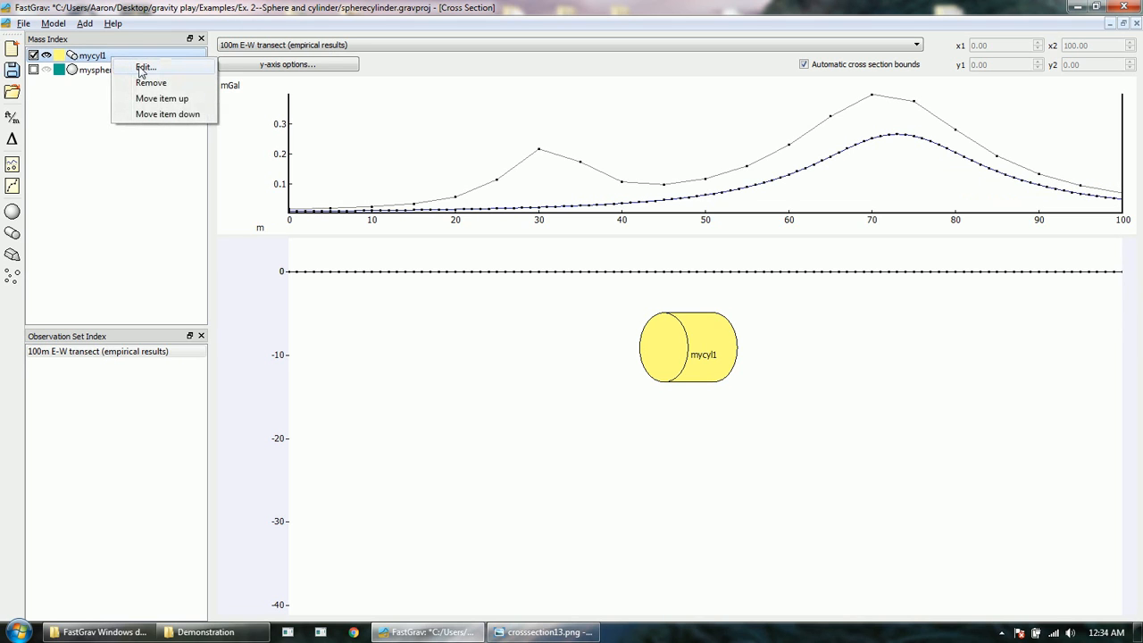
pyautogui.click(143, 67)
pyautogui.moveTo(556, 312); pyautogui.dragTo(322, 315)
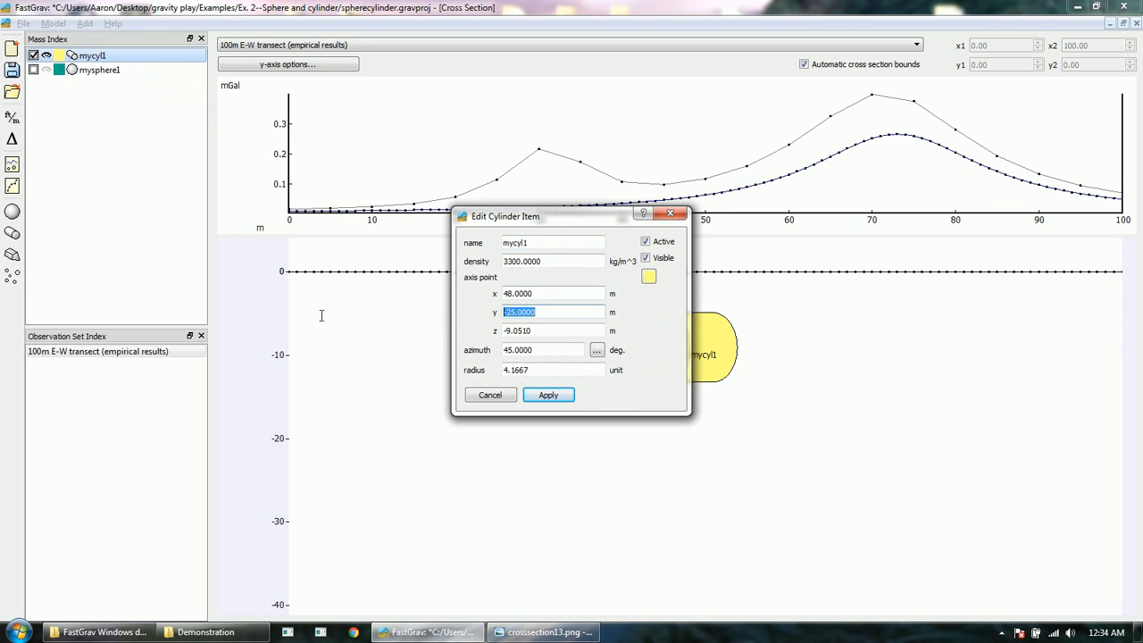
pyautogui.write('0')
pyautogui.press('Tab')
pyautogui.press('Tab')
pyautogui.write('0')
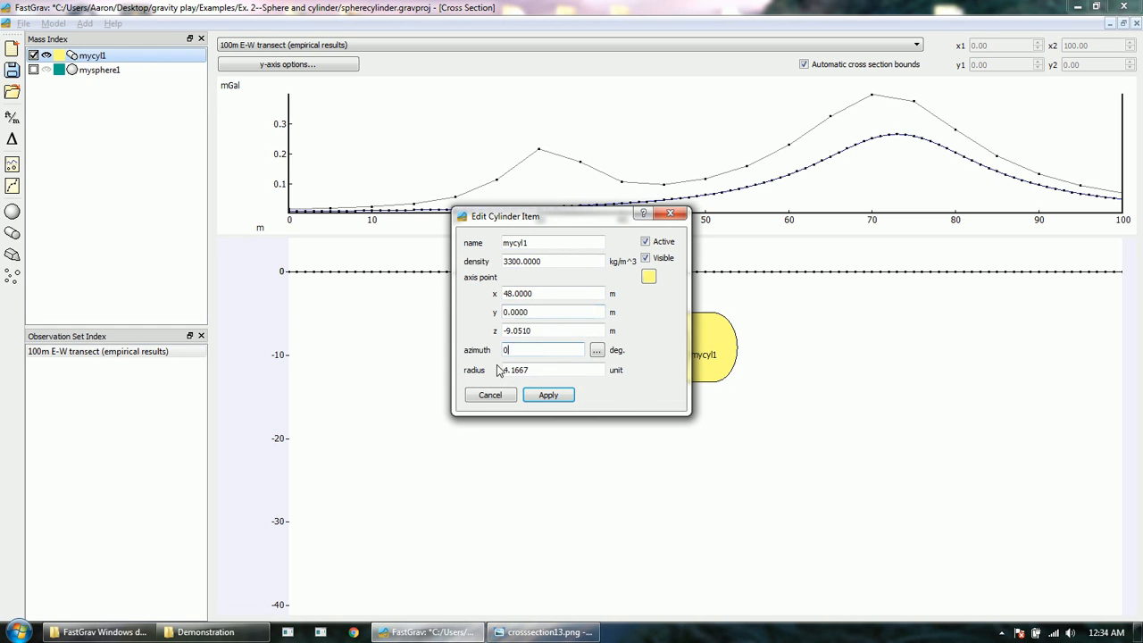
pyautogui.press('Return')
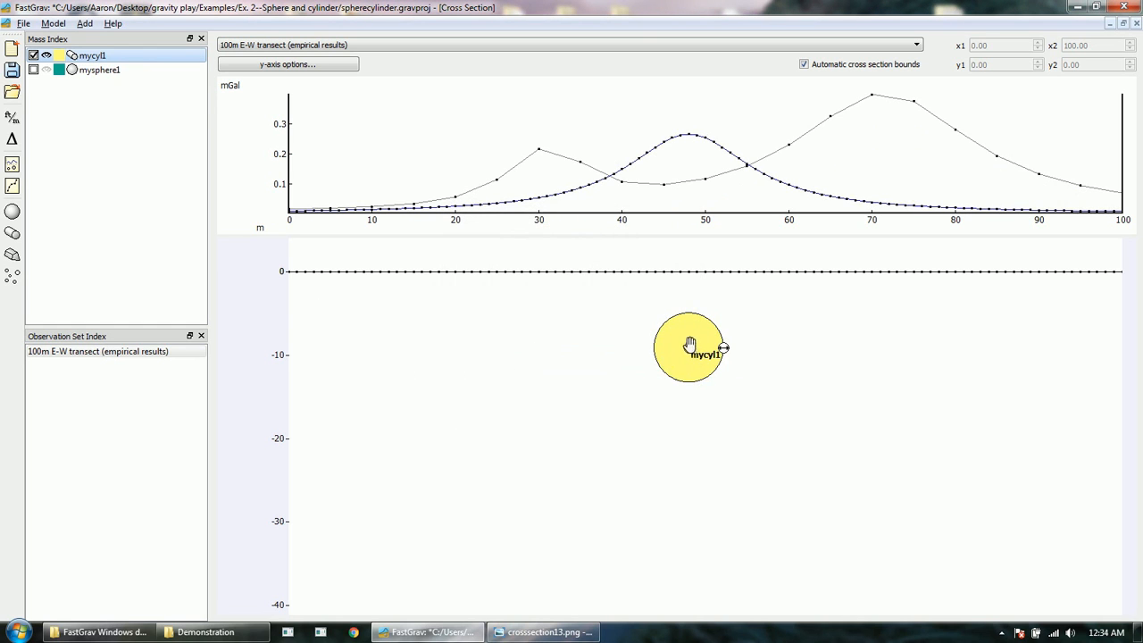
pyautogui.moveTo(689, 345); pyautogui.dragTo(736, 336)
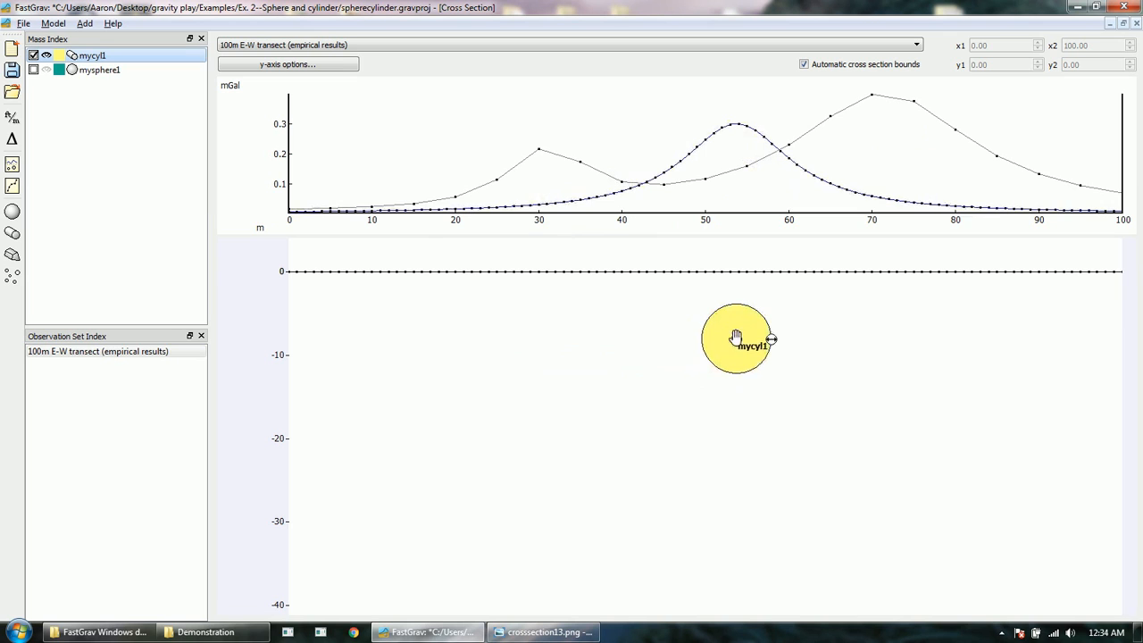
pyautogui.click(33, 69)
# Step: Show mysphere1 and drag it upward, then shift mycyl1 slightly left and deeper
pyautogui.click(46, 70)
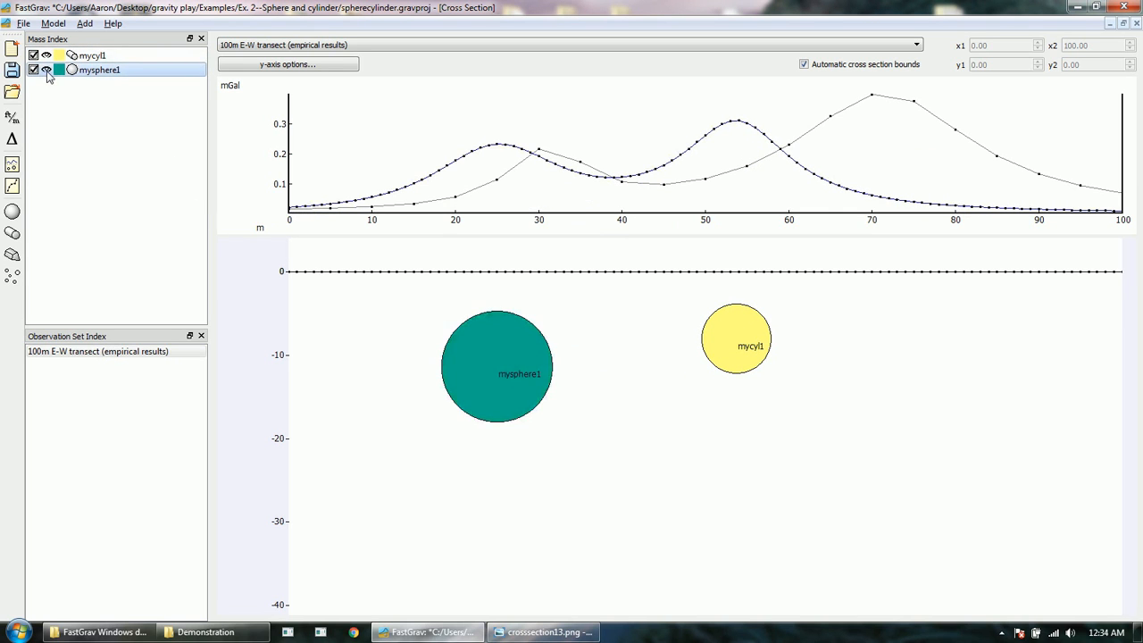
pyautogui.moveTo(497, 365)
pyautogui.mouseDown()
pyautogui.moveTo(529, 365)
pyautogui.moveTo(490, 348)
pyautogui.mouseUp()
pyautogui.moveTo(739, 338); pyautogui.dragTo(721, 347)
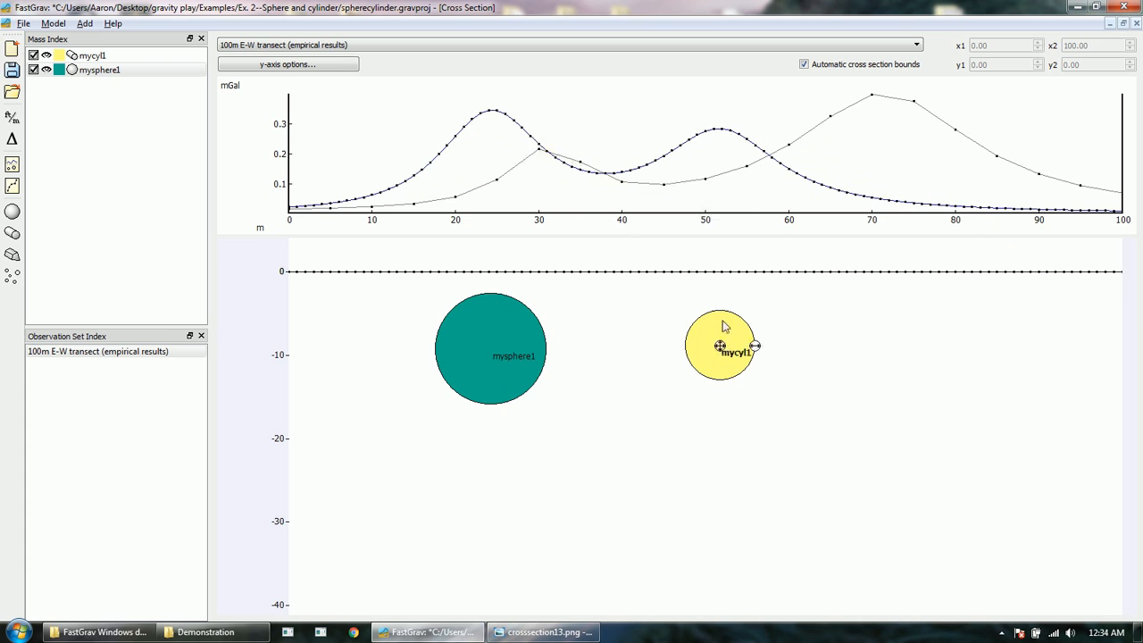
pyautogui.moveTo(721, 346); pyautogui.dragTo(732, 373)
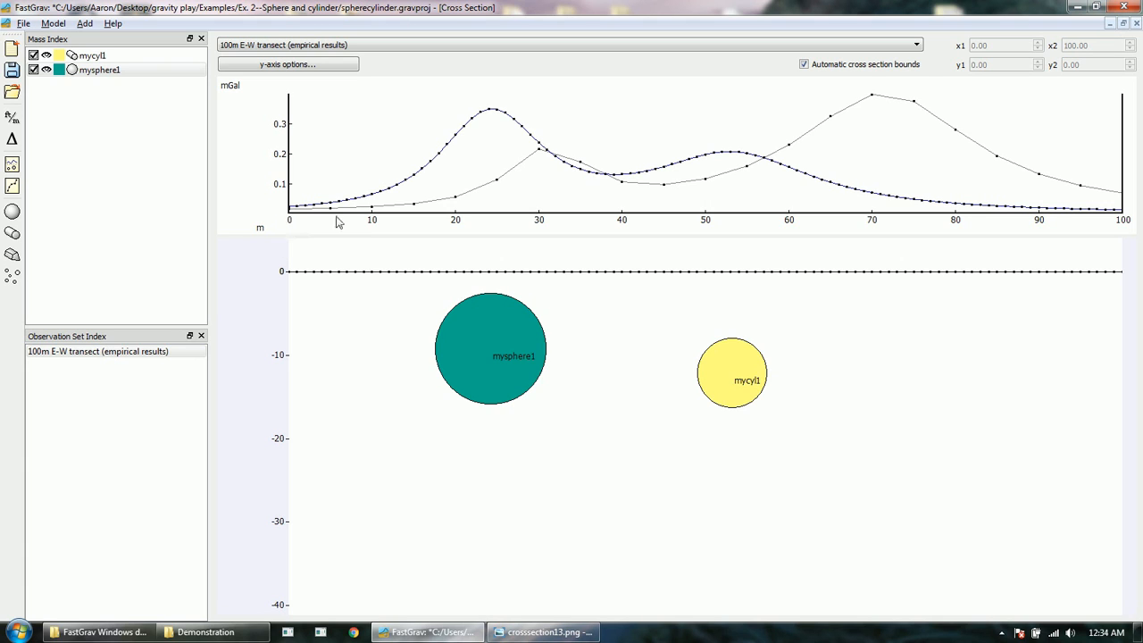
pyautogui.click(885, 68)
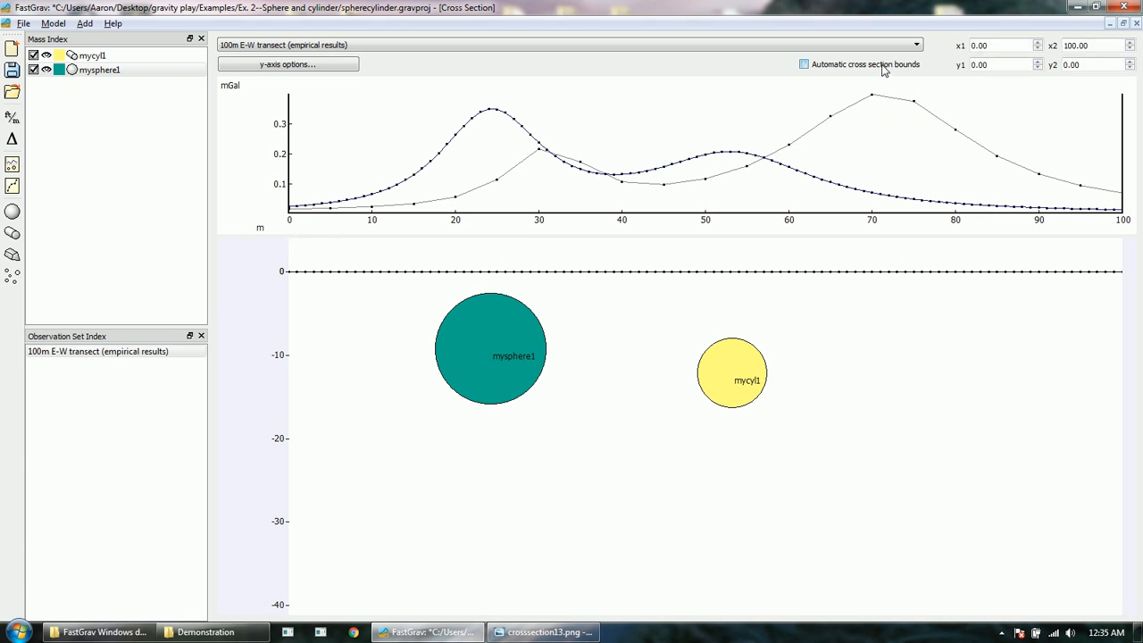
pyautogui.click(1001, 48)
pyautogui.scroll(17, 1001, 47)
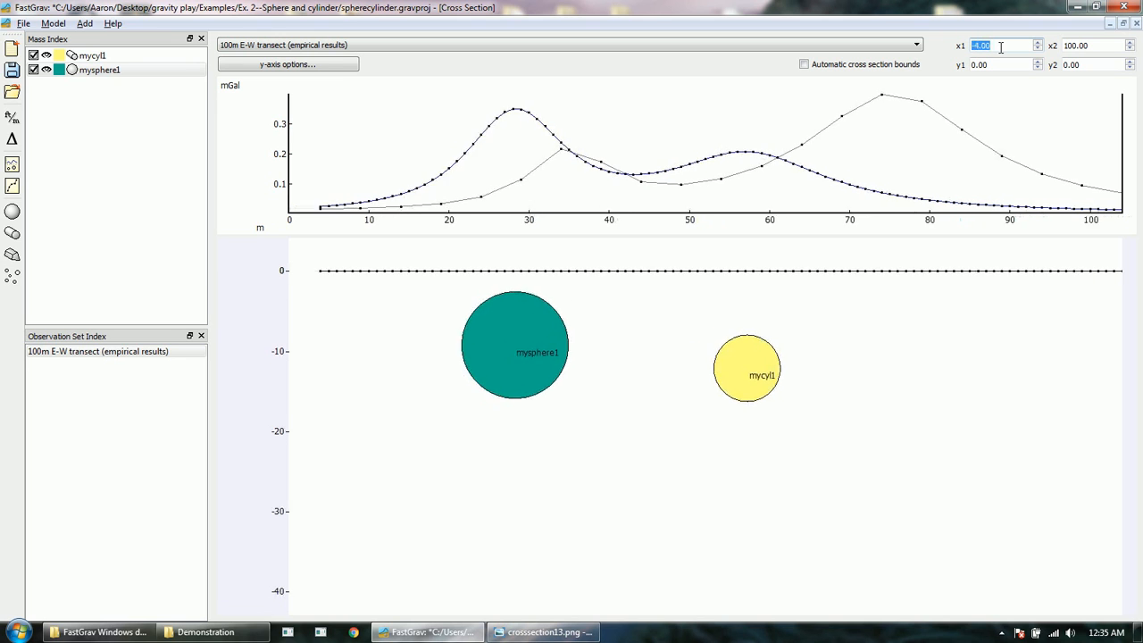
pyautogui.click(1068, 45)
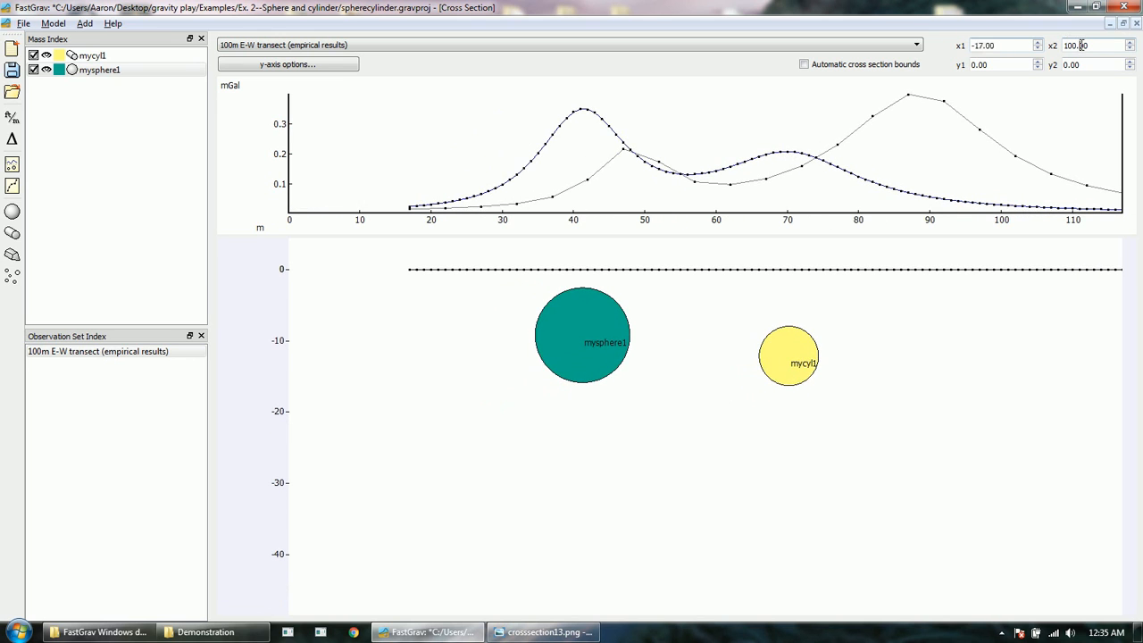
pyautogui.scroll(20, 1076, 45)
pyautogui.scroll(4, 1082, 45)
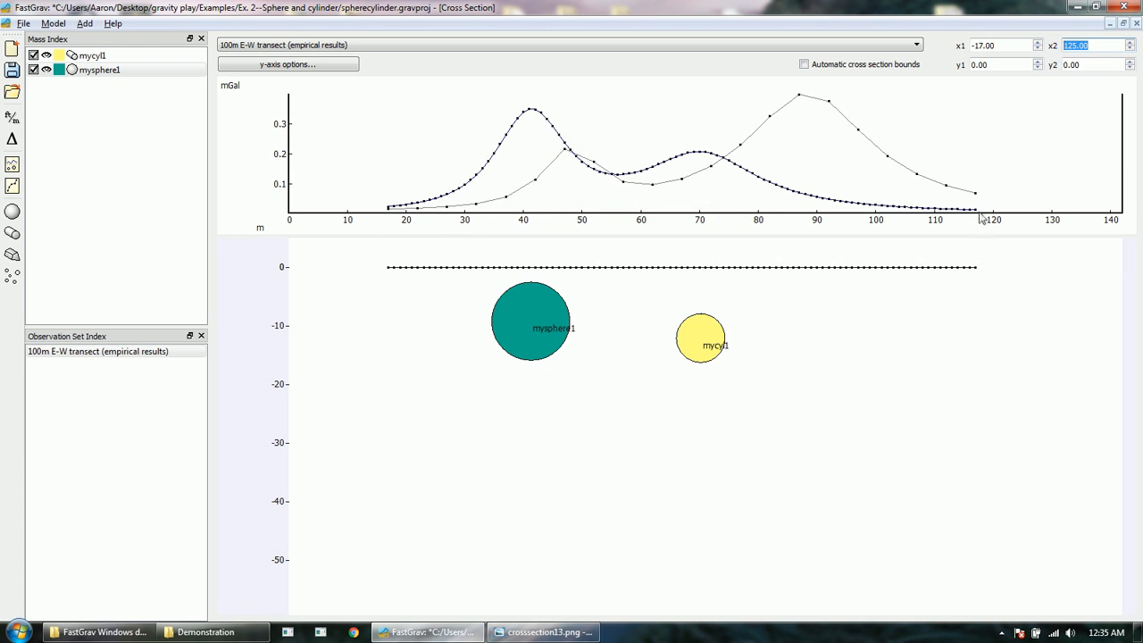
pyautogui.moveTo(976, 212)
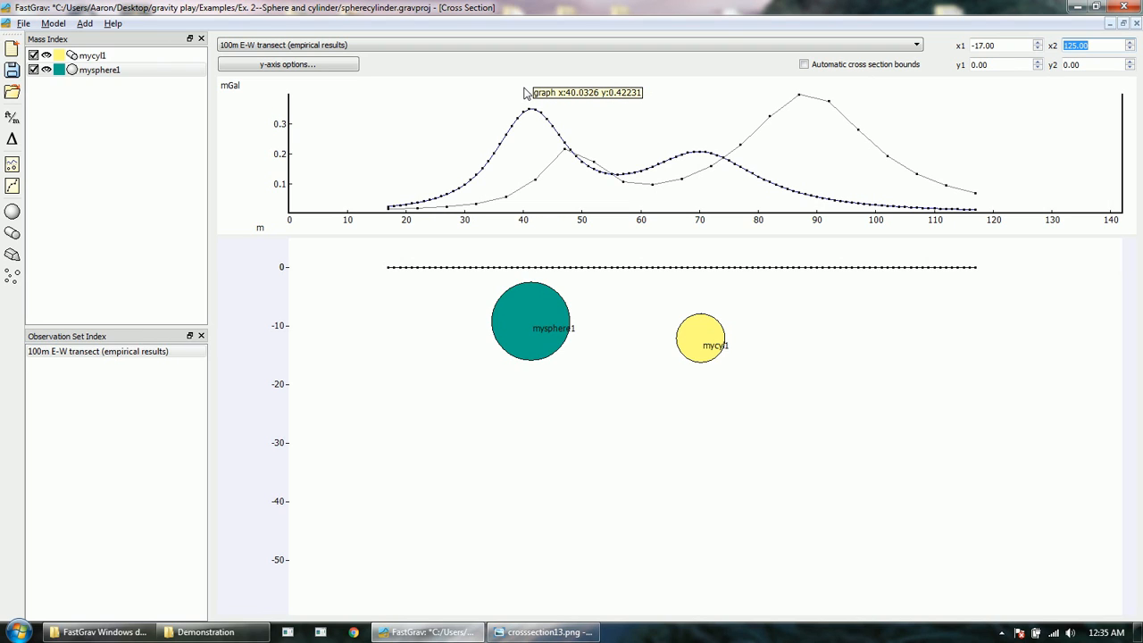
pyautogui.click(845, 65)
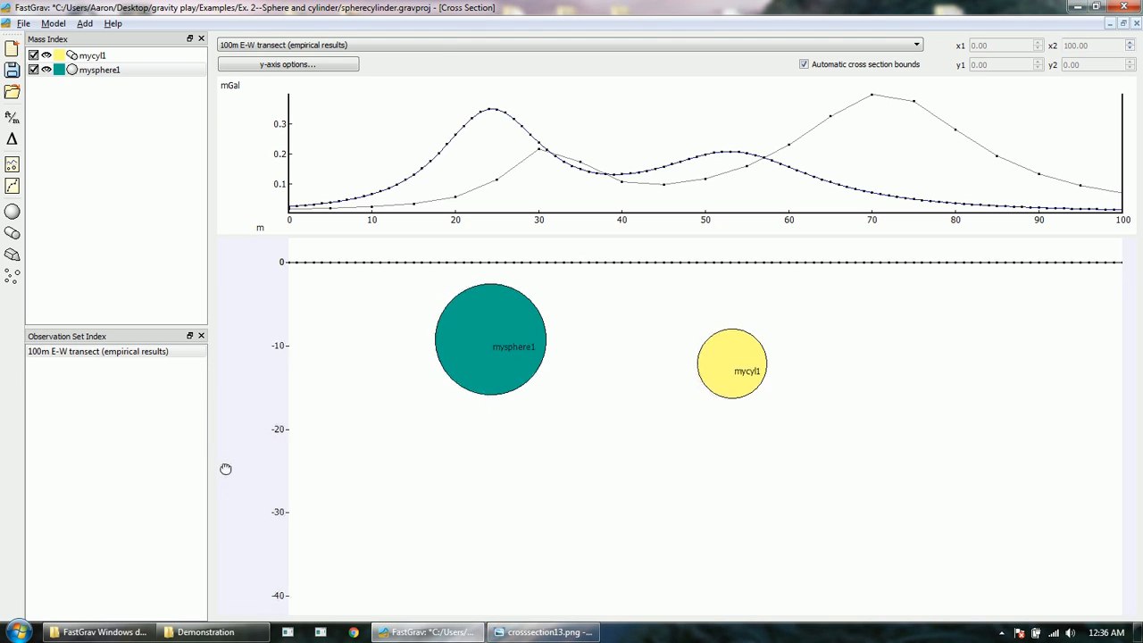
pyautogui.scroll(-5, 225, 467)
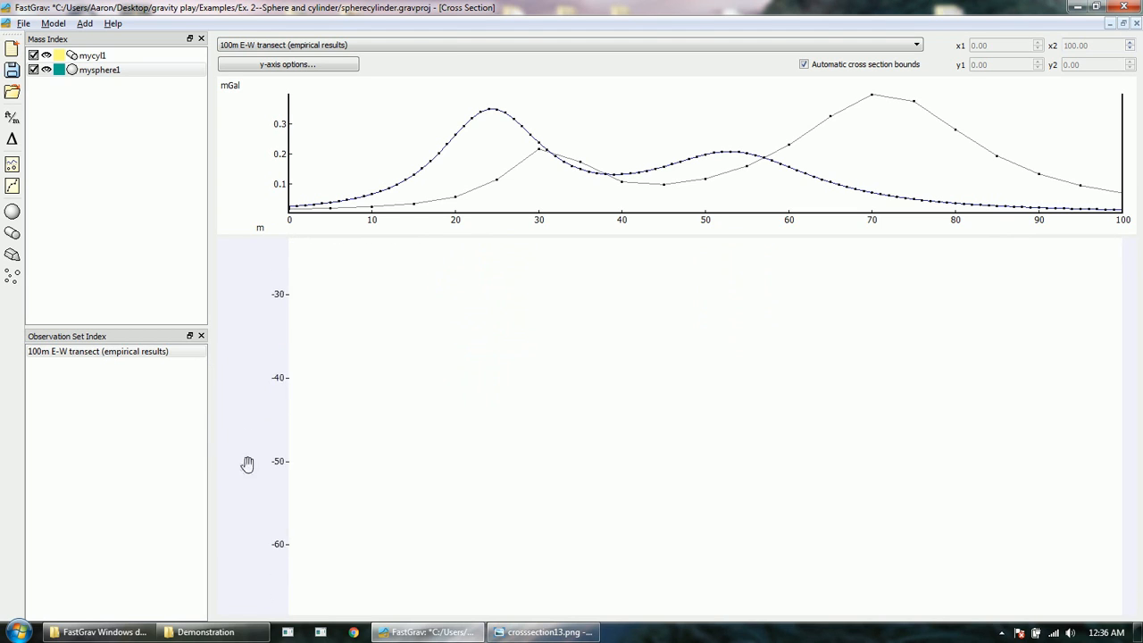
pyautogui.scroll(-3, 245, 455)
pyautogui.scroll(-3, 247, 471)
pyautogui.scroll(4, 255, 451)
pyautogui.scroll(10, 237, 366)
pyautogui.scroll(1, 245, 420)
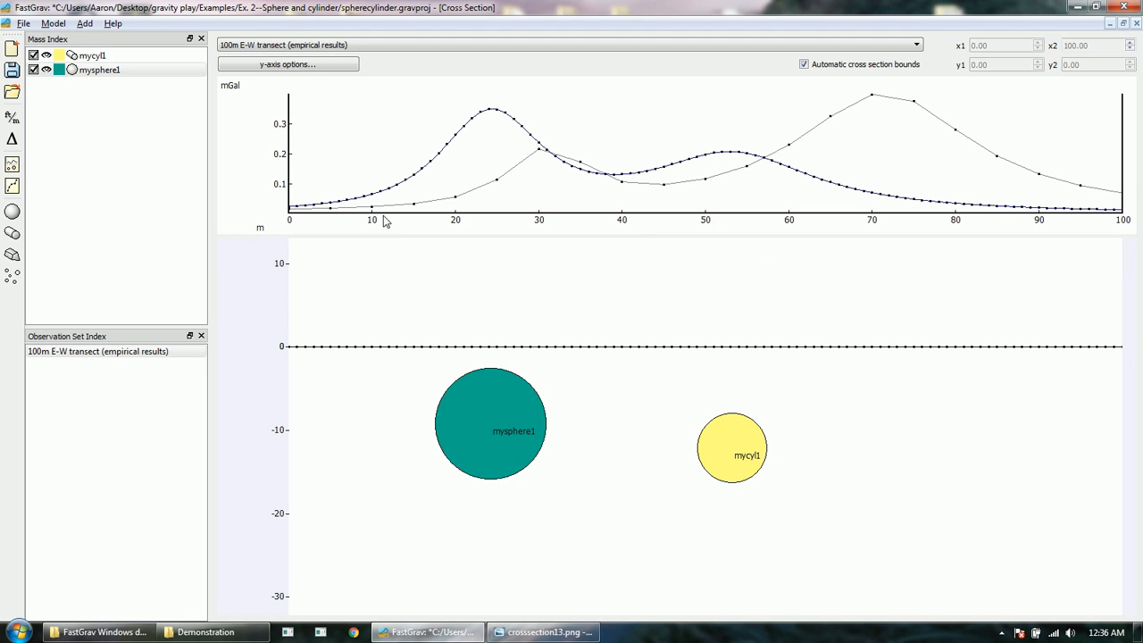
# Step: Switch the profile's y-axis from the manual 0.0028–0.398 mGal range to Automatic scaling
pyautogui.click(308, 68)
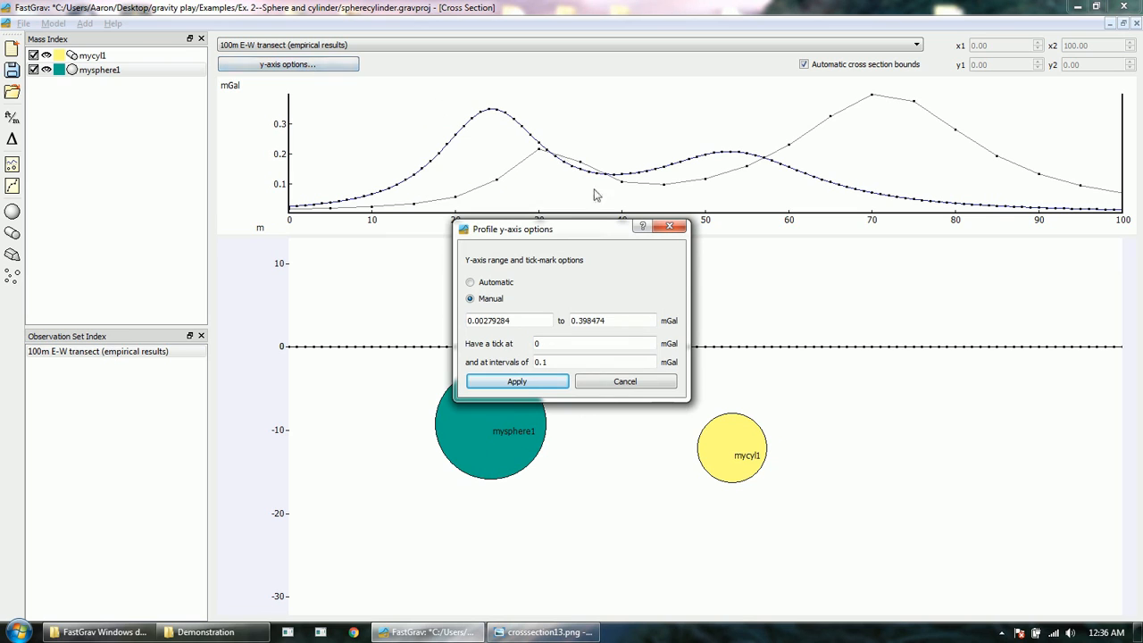
pyautogui.moveTo(593, 234); pyautogui.dragTo(590, 191)
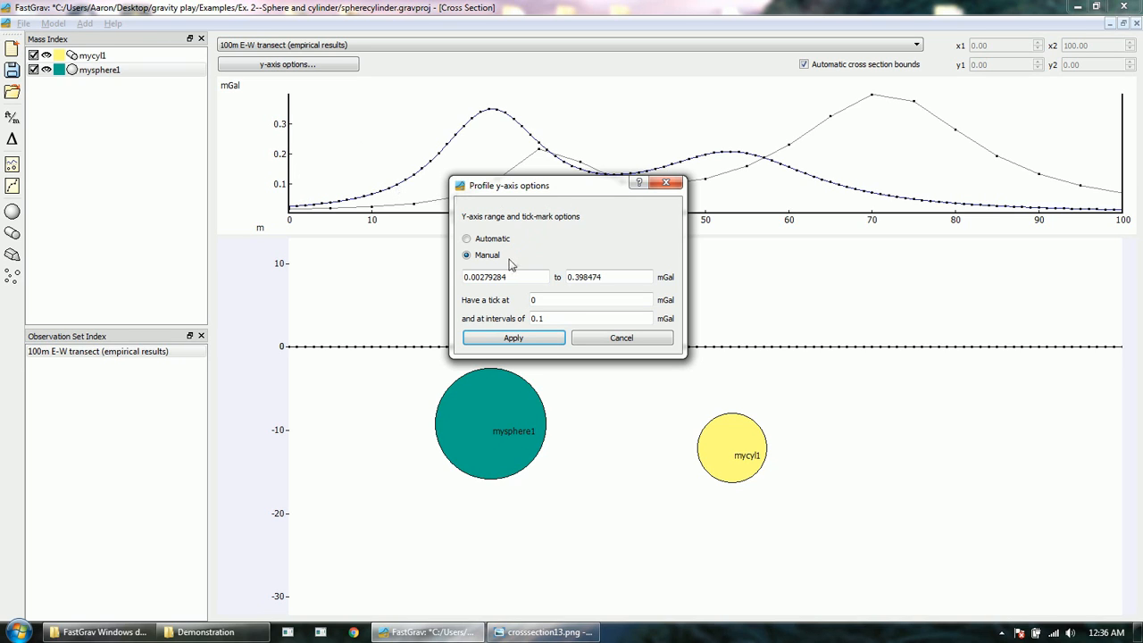
pyautogui.click(468, 240)
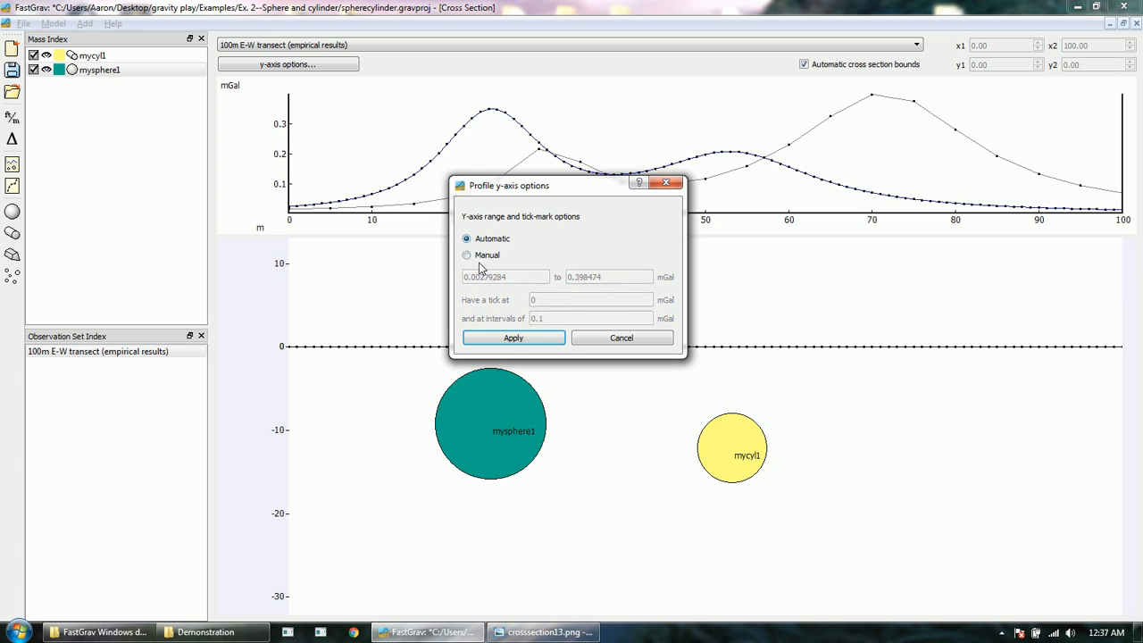
pyautogui.click(512, 338)
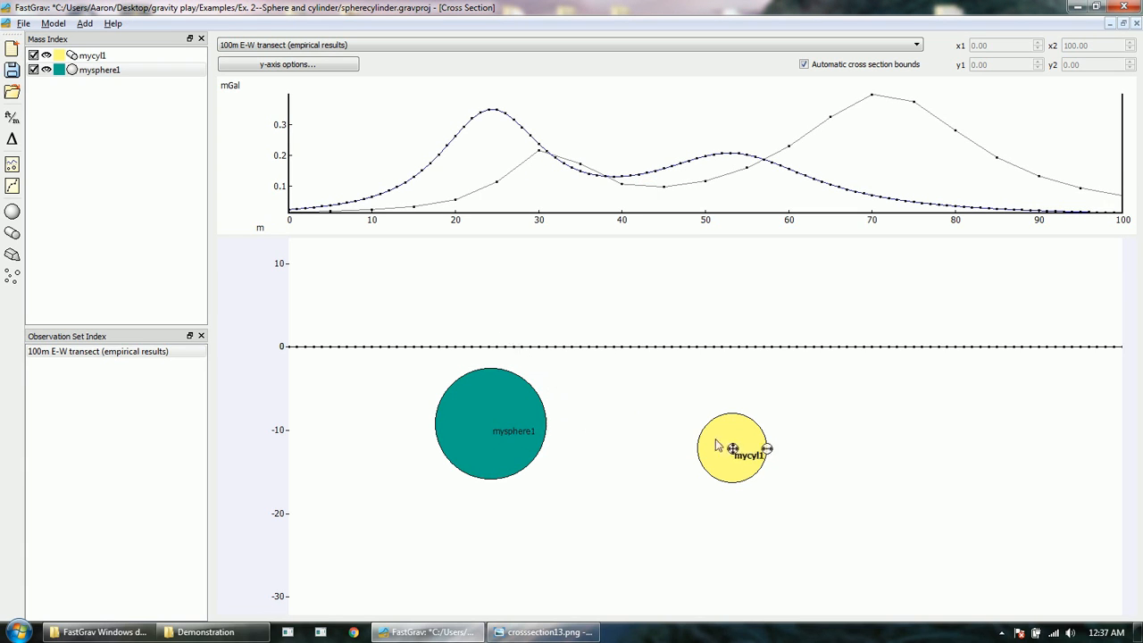
# Step: Move mysphere1 deeper, resize and reposition it until the left peak is about 0.30 mGal near 25 m
pyautogui.moveTo(491, 424)
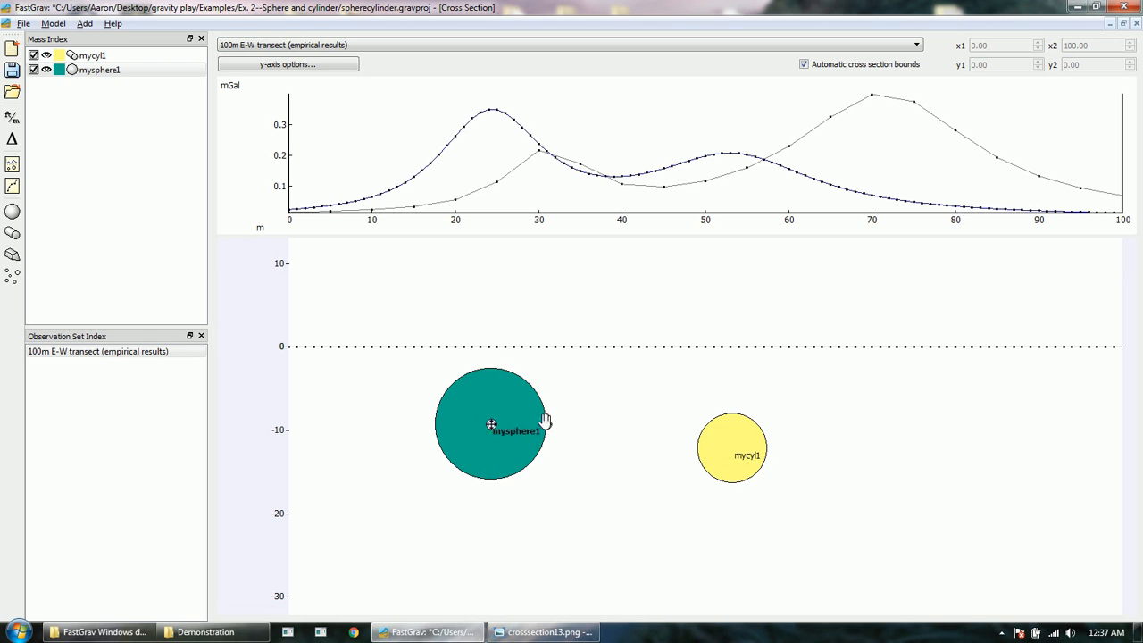
pyautogui.moveTo(491, 424); pyautogui.dragTo(578, 452)
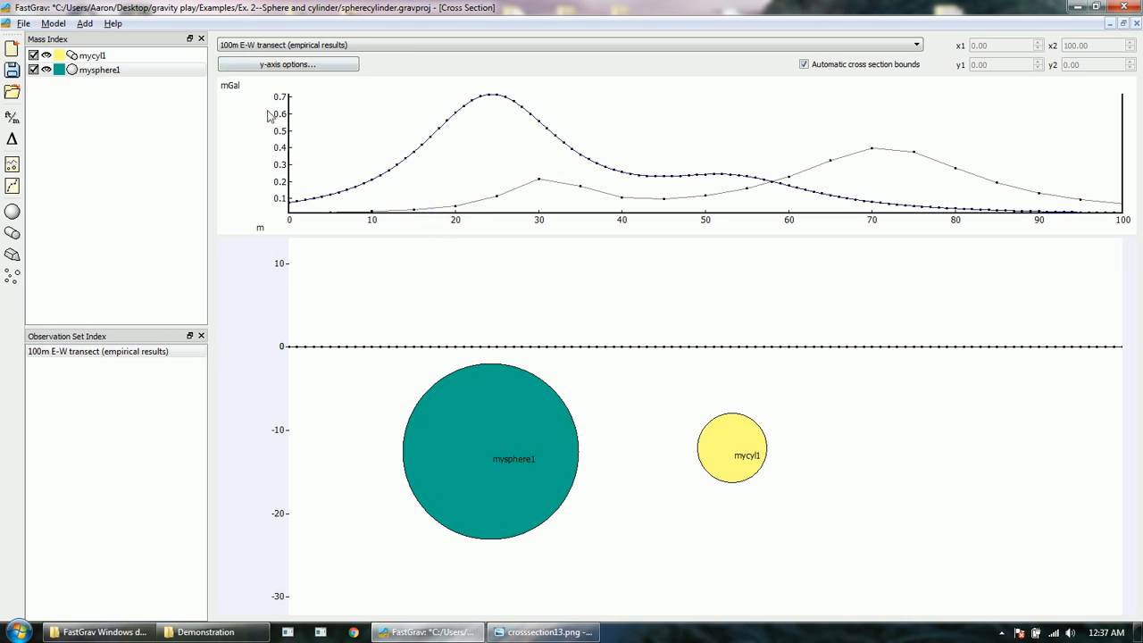
pyautogui.moveTo(563, 429)
pyautogui.moveTo(580, 452); pyautogui.dragTo(592, 451)
pyautogui.moveTo(495, 469)
pyautogui.mouseDown()
pyautogui.moveTo(493, 495)
pyautogui.moveTo(498, 458)
pyautogui.mouseUp()
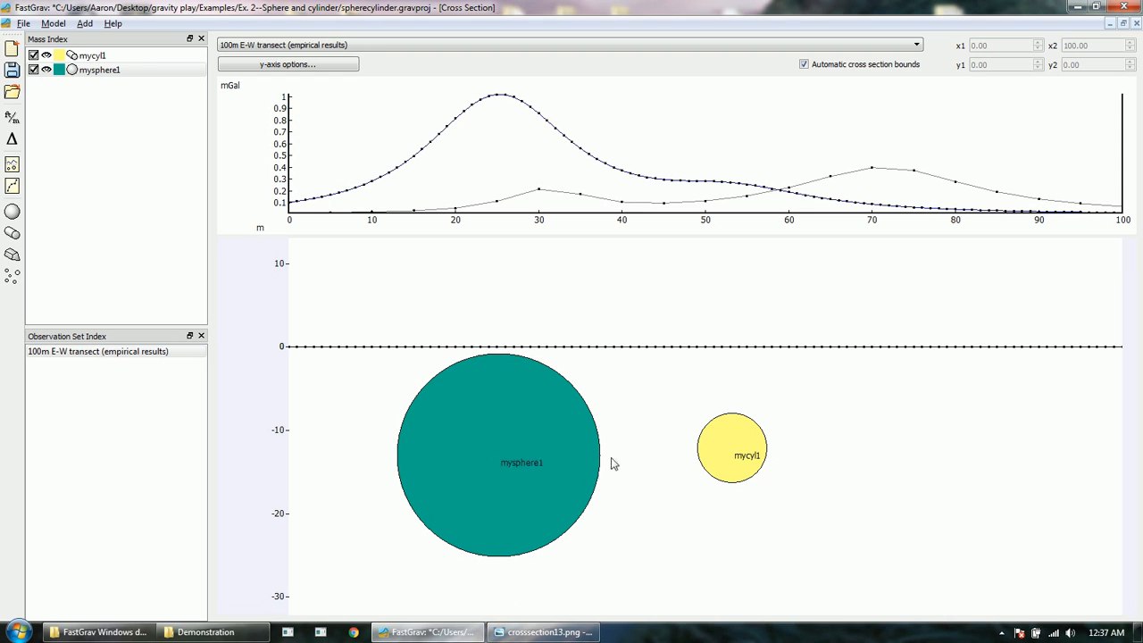
pyautogui.moveTo(600, 456); pyautogui.dragTo(501, 437)
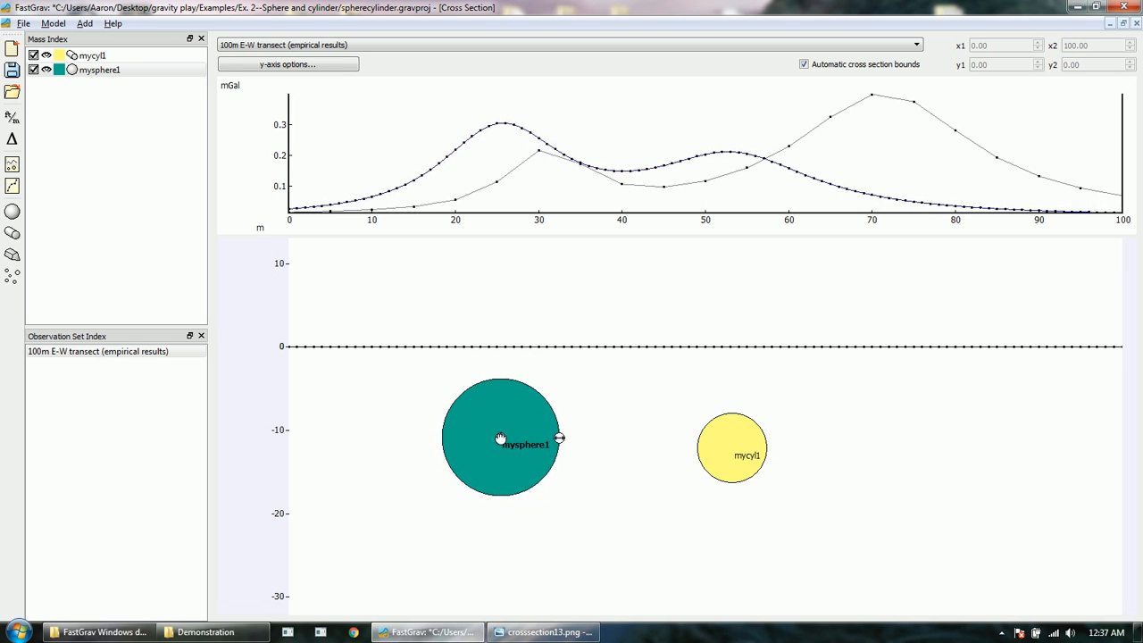
# Step: Set the profile's y-axis to a Manual range with a 0.2 mGal tick interval
pyautogui.click(330, 68)
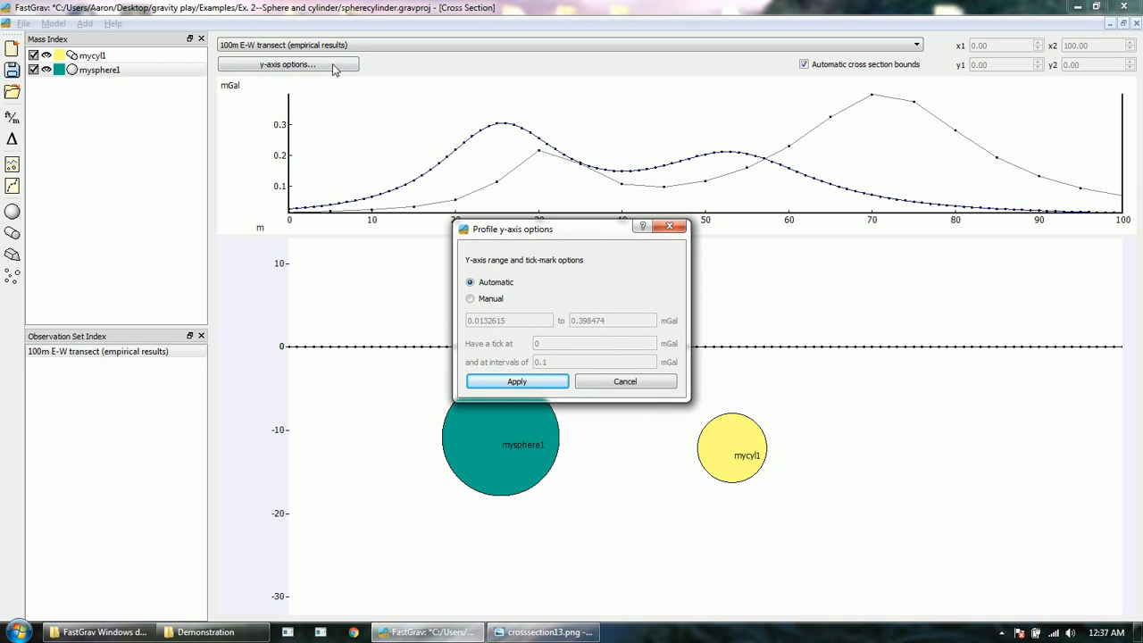
pyautogui.click(483, 300)
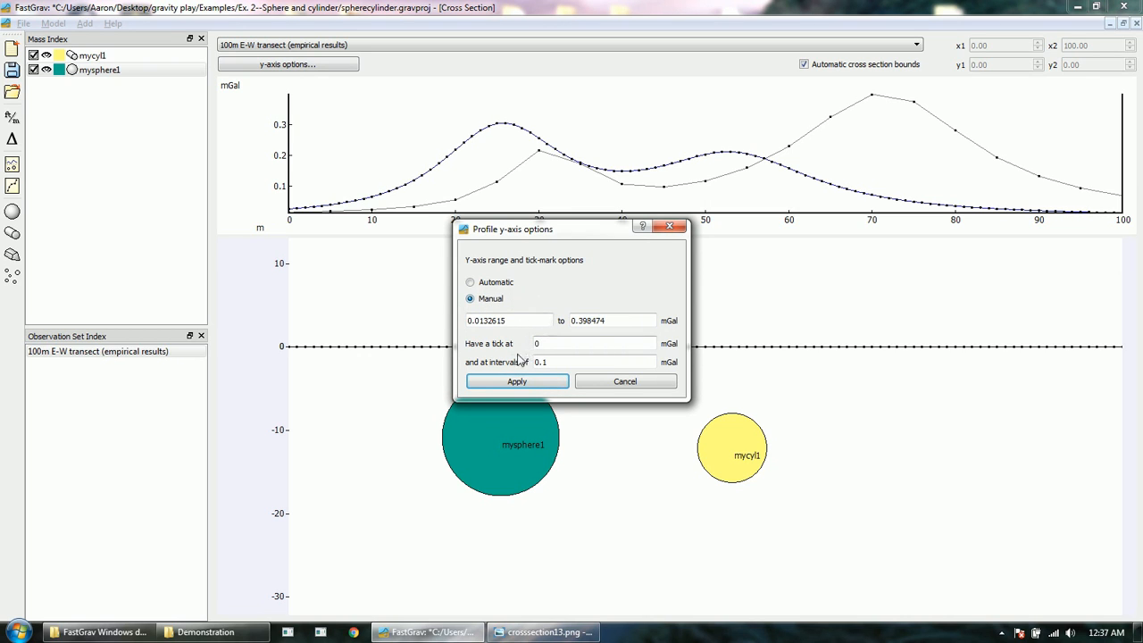
pyautogui.moveTo(550, 362); pyautogui.dragTo(543, 361)
pyautogui.write('2')
pyautogui.click(518, 382)
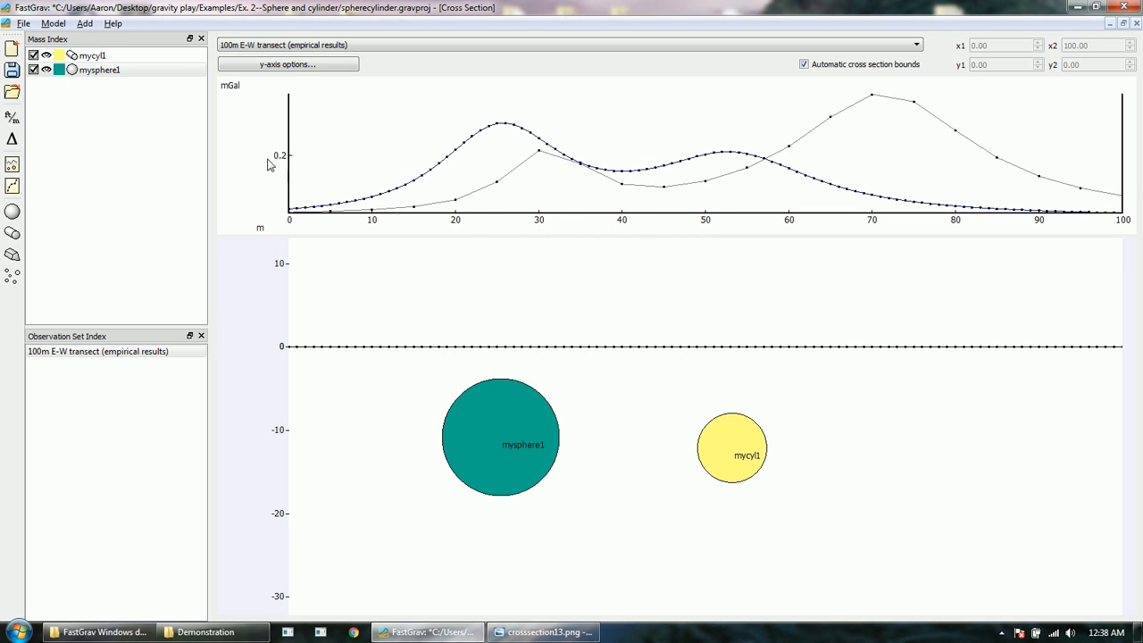
# Step: Change the y-axis tick interval from 0.2 to 0.1 mGal
pyautogui.click(293, 66)
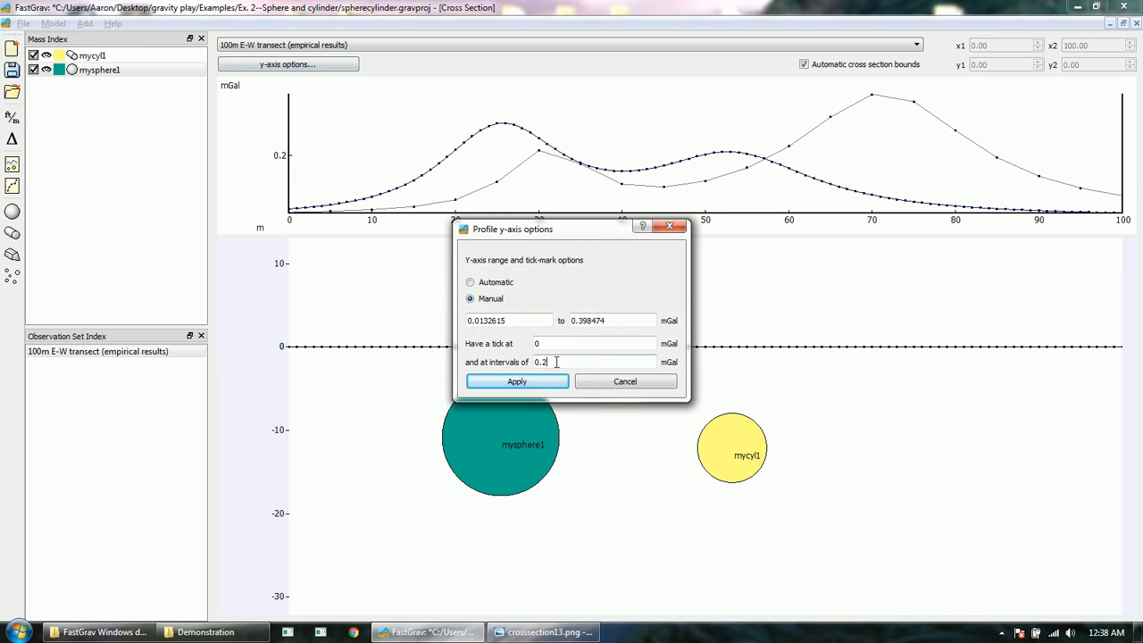
pyautogui.moveTo(555, 362); pyautogui.dragTo(543, 361)
pyautogui.write('1')
pyautogui.click(525, 382)
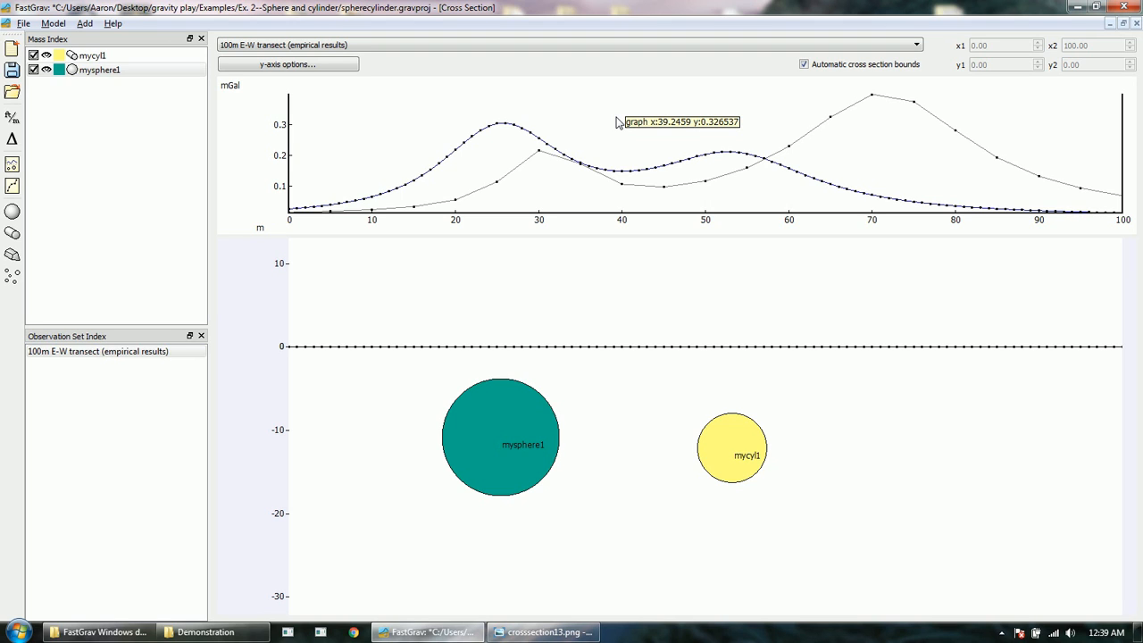
pyautogui.moveTo(497, 191)
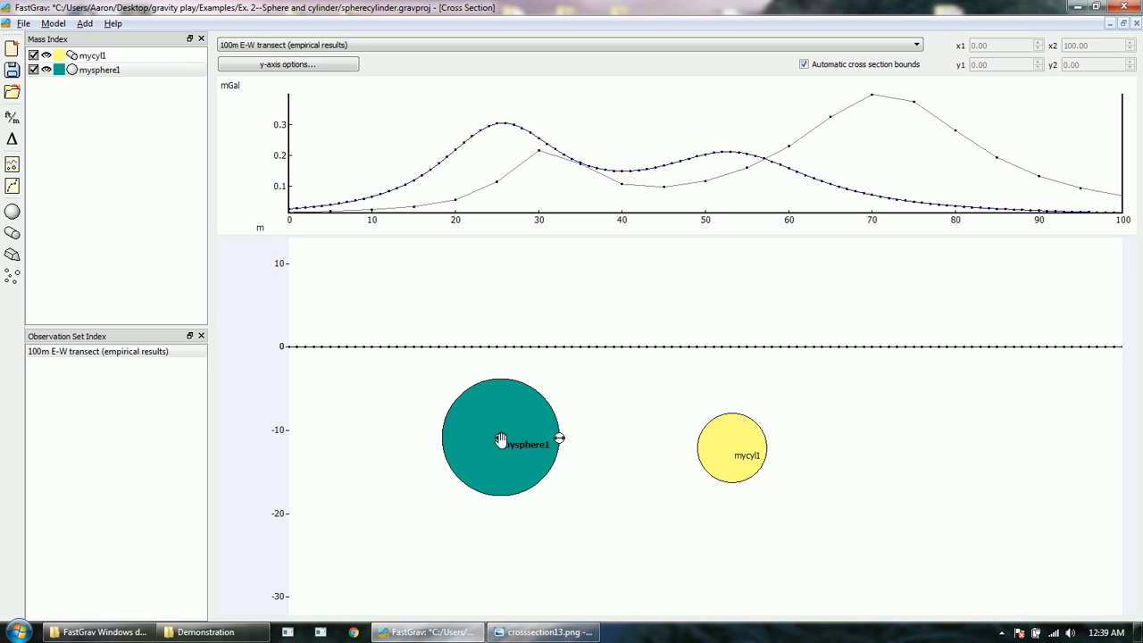
# Step: Move mysphere1 deeper toward 31 m, shift mycyl1 to about 72 m, and resize the sphere to fit the left peak
pyautogui.moveTo(501, 440); pyautogui.dragTo(543, 469)
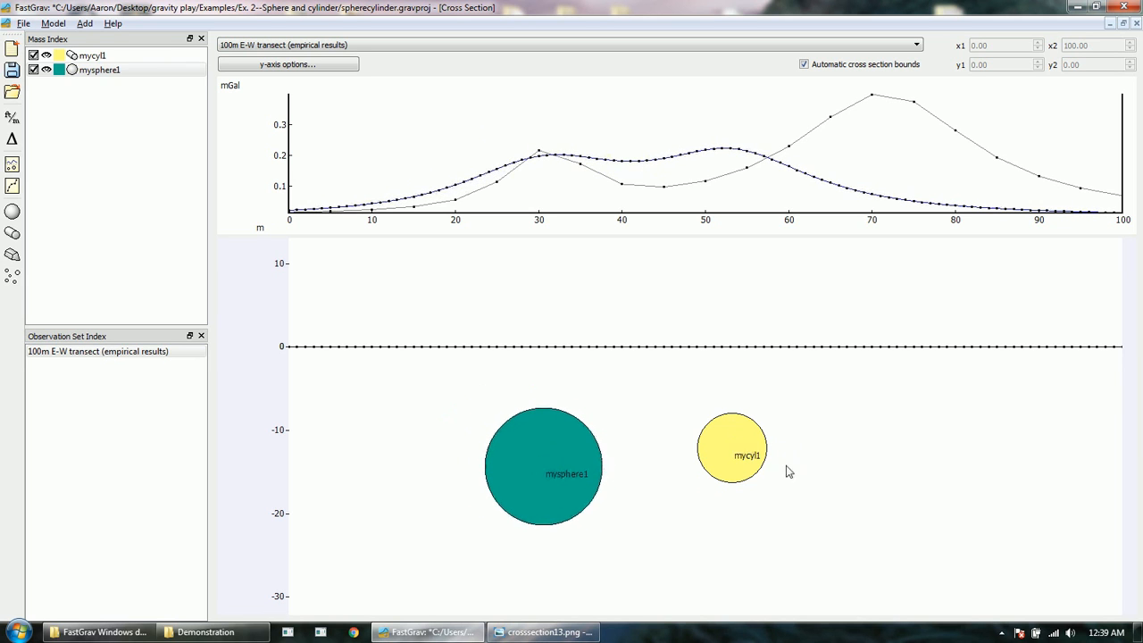
pyautogui.moveTo(735, 452); pyautogui.dragTo(938, 446)
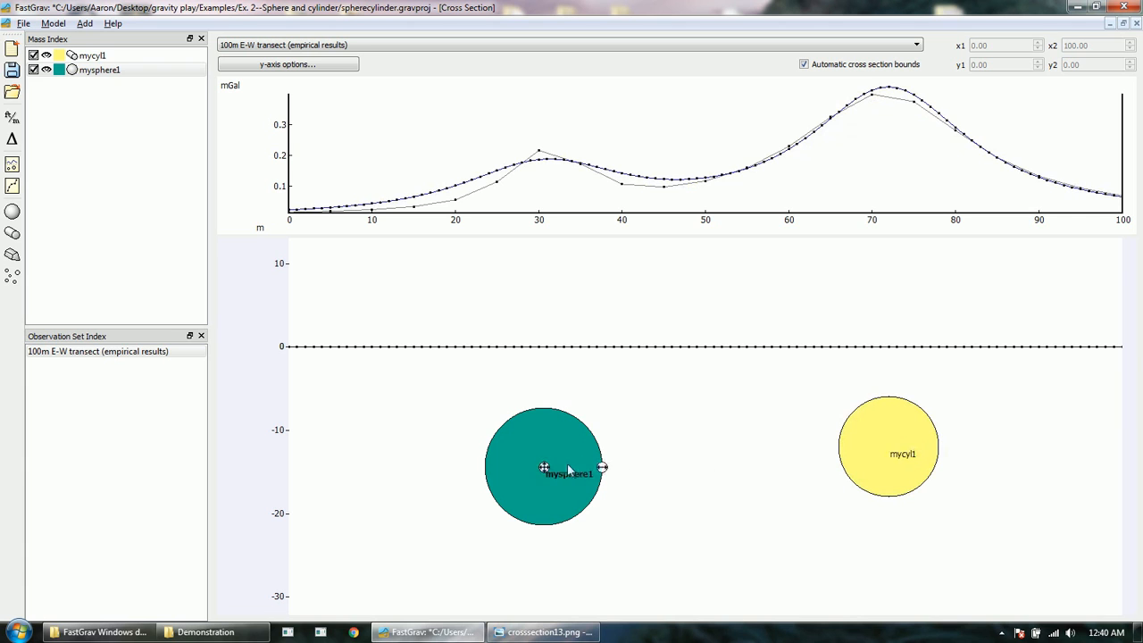
pyautogui.moveTo(602, 467); pyautogui.dragTo(595, 441)
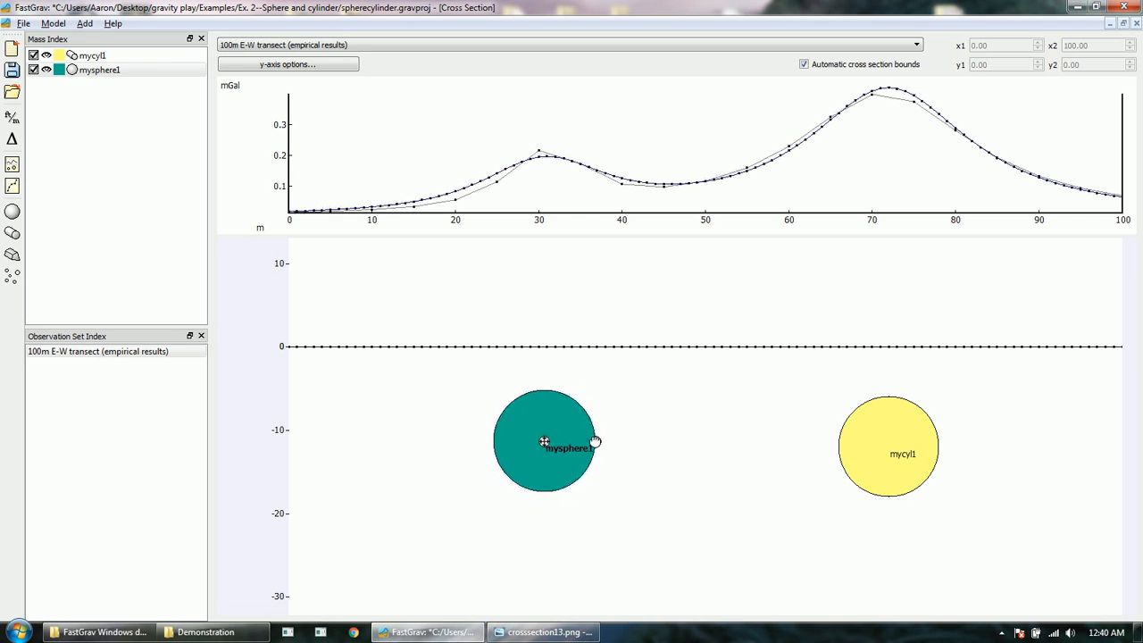